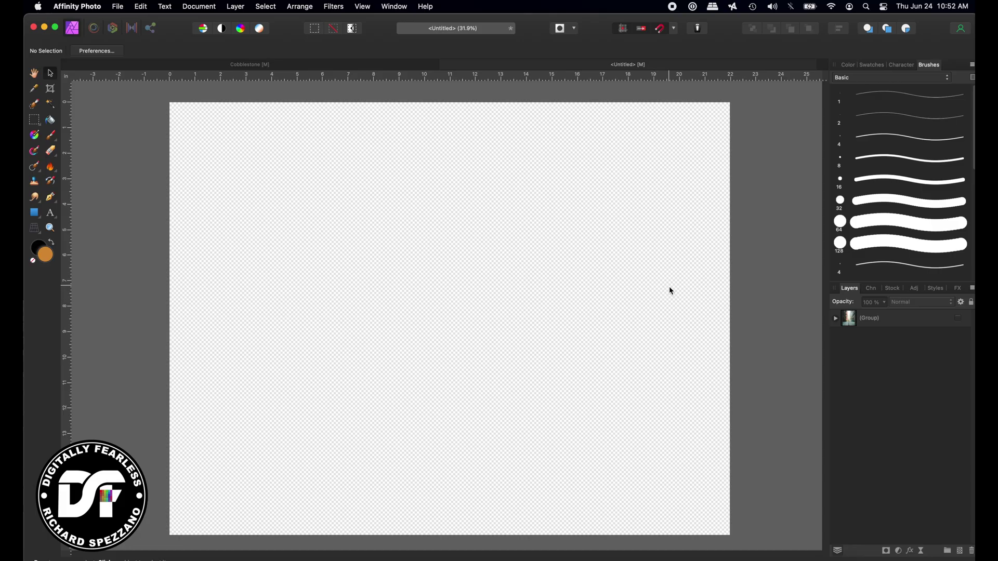
Draw a rectangle spanning the entire canvas and set its fill to white.
click(34, 213)
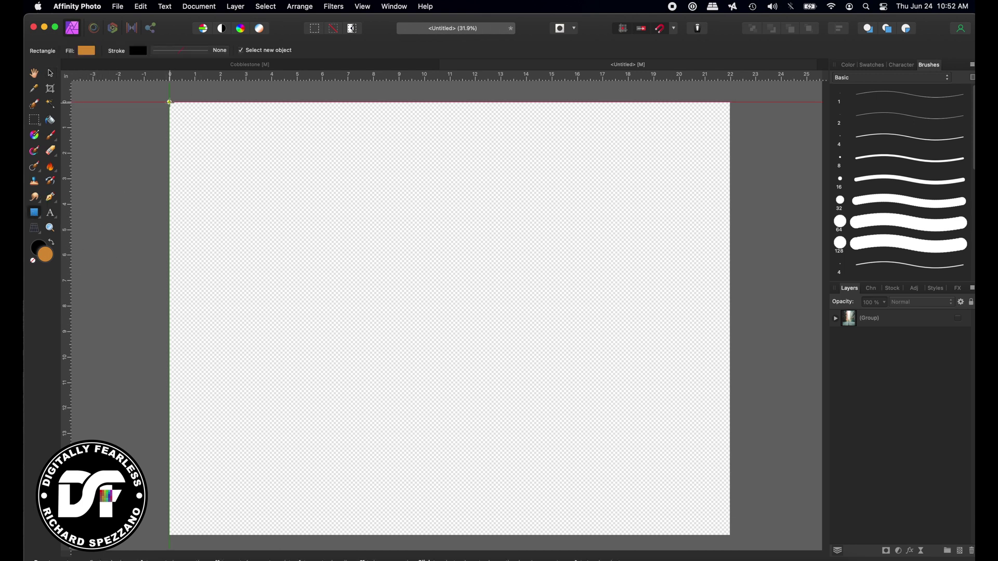
drag(170, 102, 741, 538)
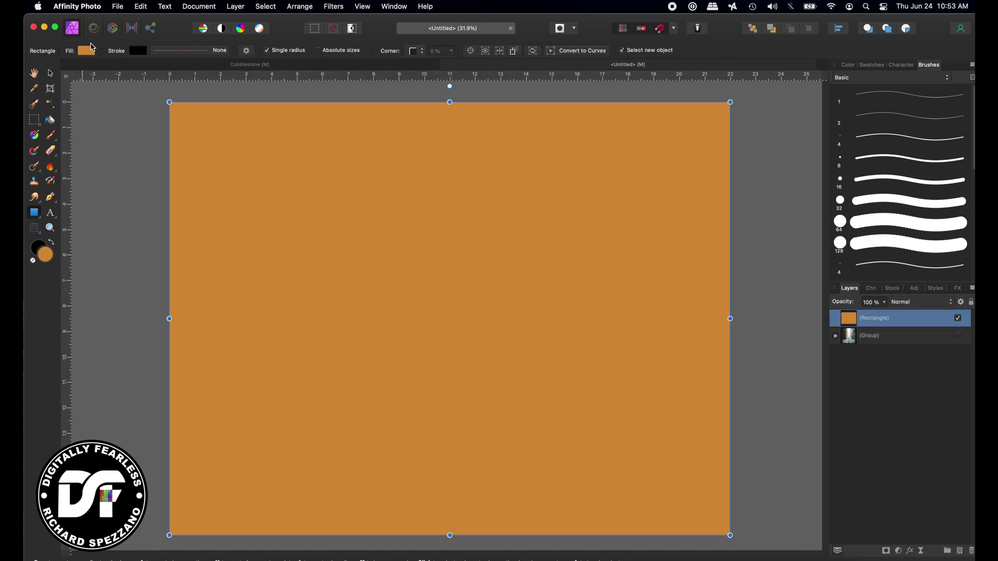
click(87, 51)
drag(147, 127, 121, 148)
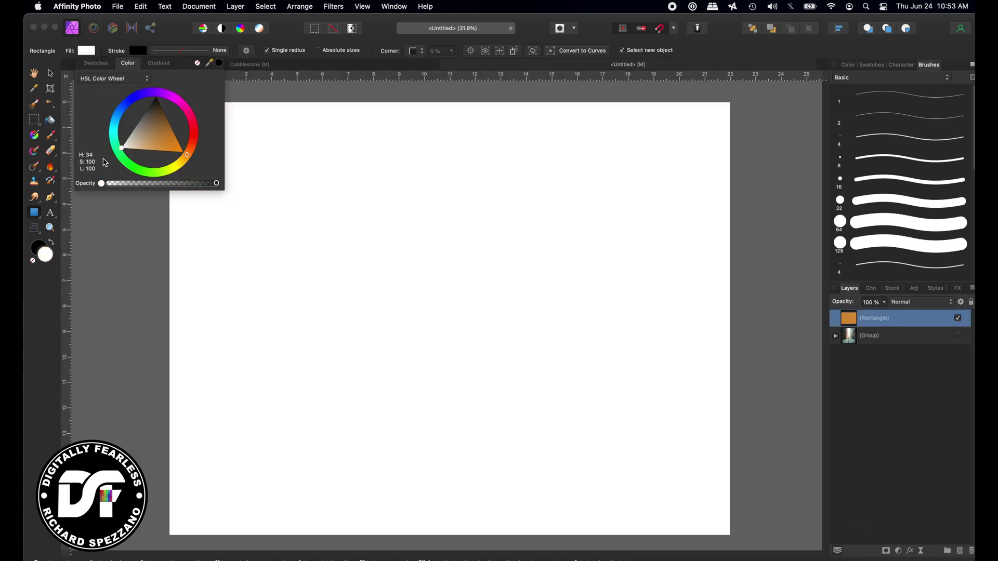
click(51, 73)
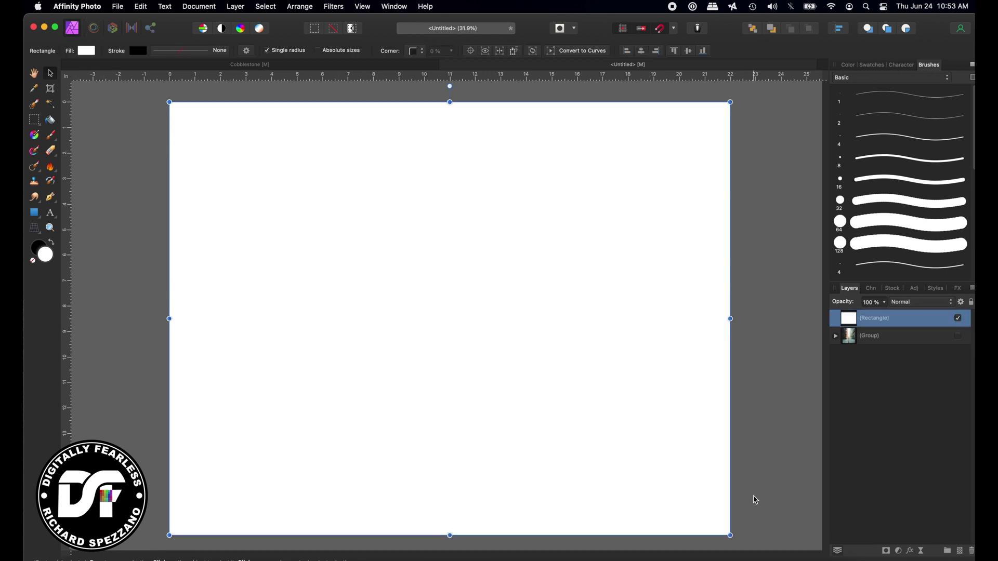
Apply the Voronoi filter to the rectangle with Cell Size raised to about 301.
click(333, 6)
mouse_move(346, 104)
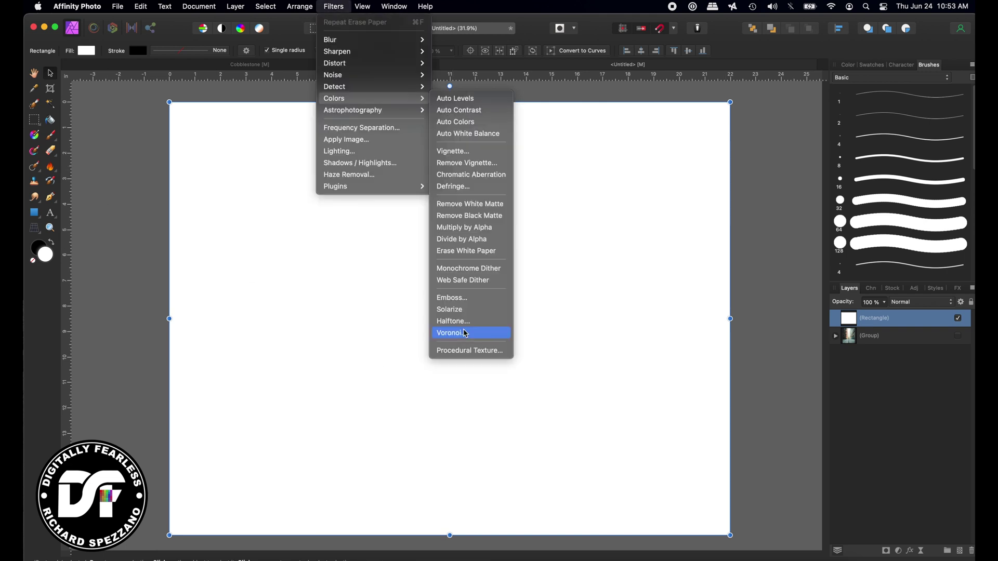
click(468, 333)
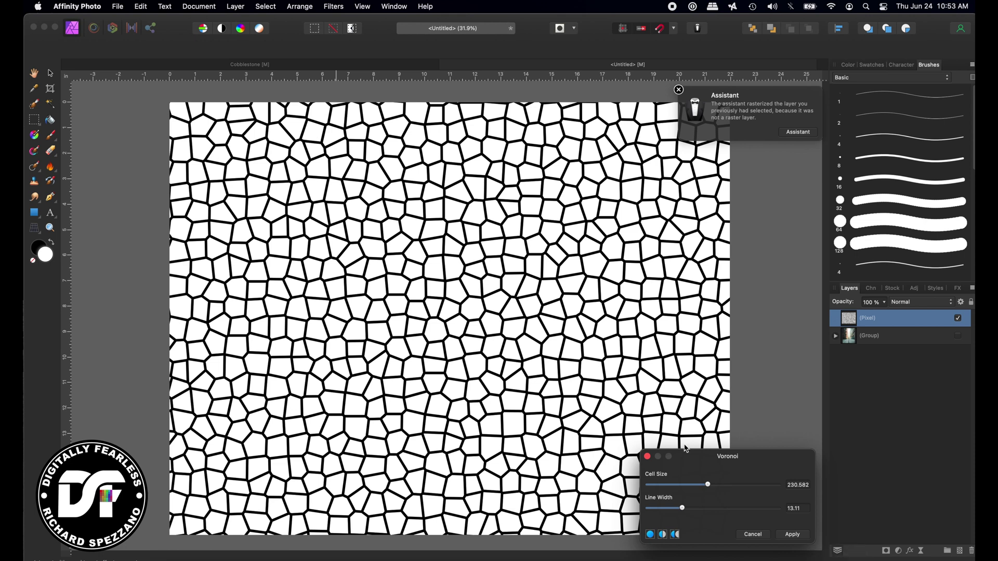
mouse_move(709, 487)
mouse_down()
mouse_move(730, 486)
mouse_move(700, 484)
mouse_move(662, 516)
mouse_move(685, 517)
mouse_move(708, 487)
mouse_move(713, 493)
mouse_up()
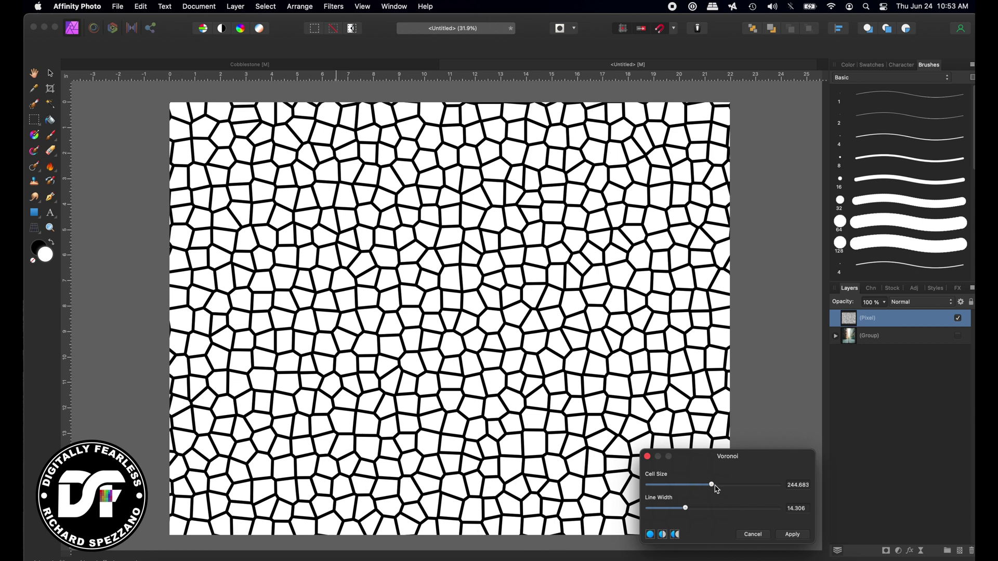
drag(715, 488, 720, 486)
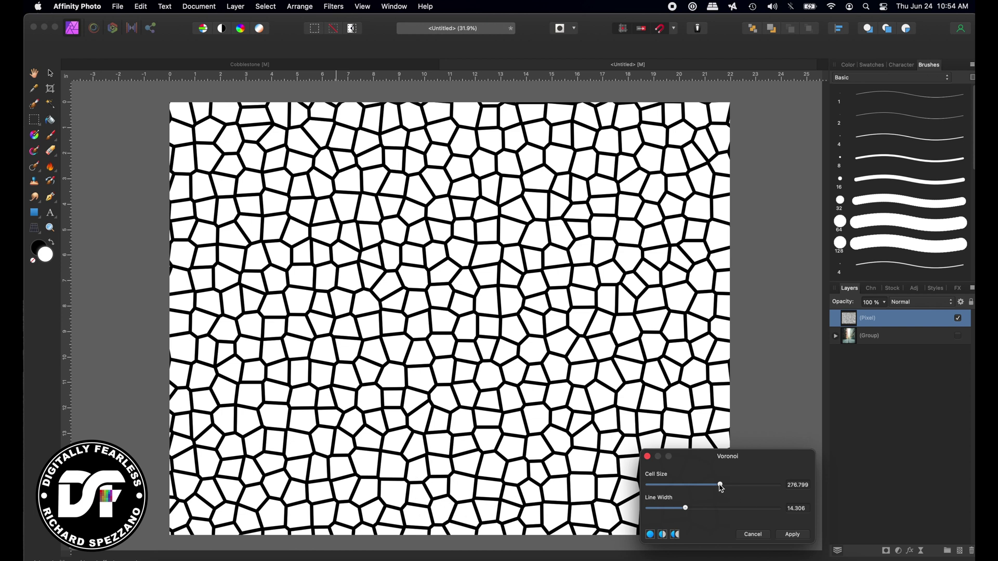
drag(721, 488, 724, 491)
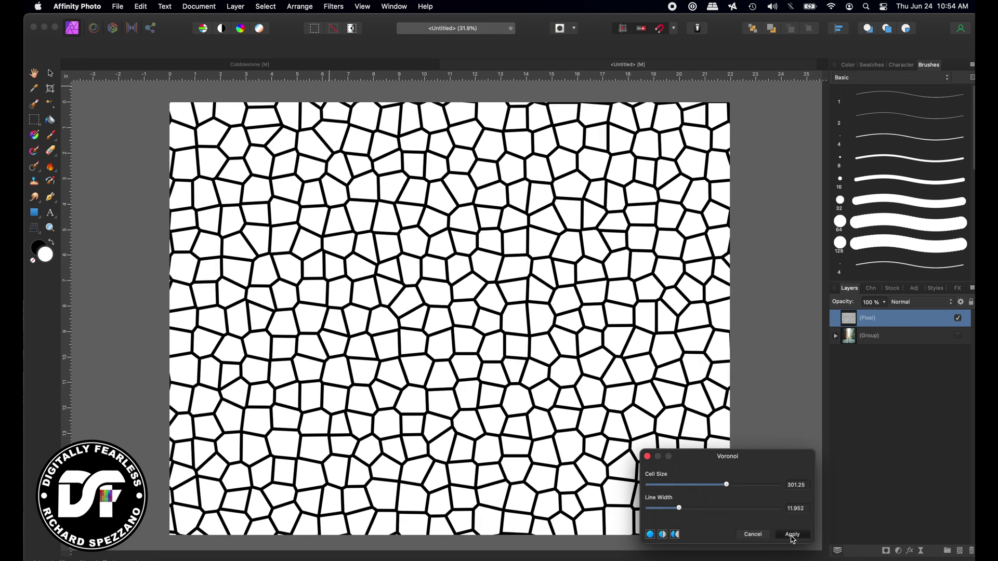
click(792, 534)
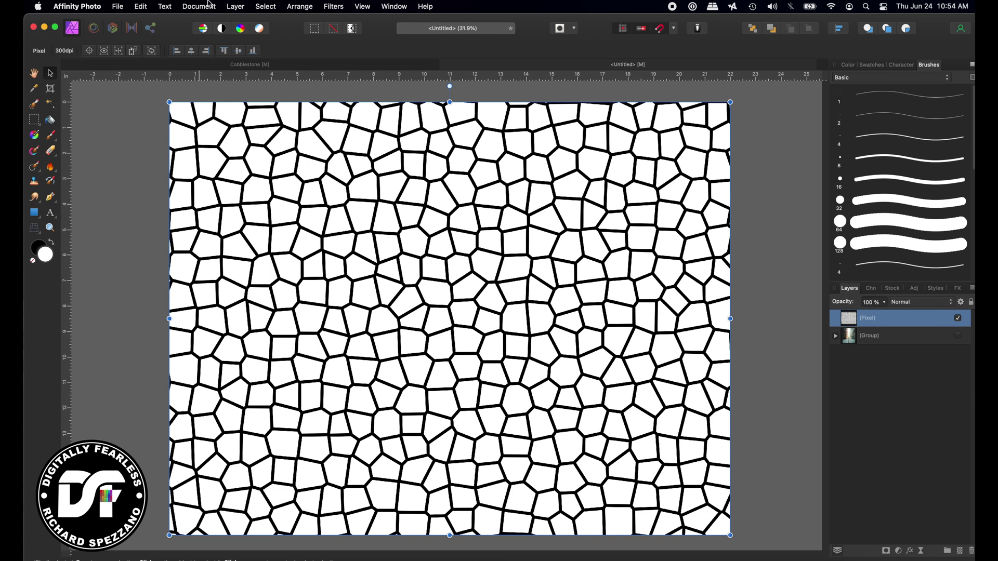
Run Filters > Colors > Erase White Paper on the Voronoi layer.
click(335, 7)
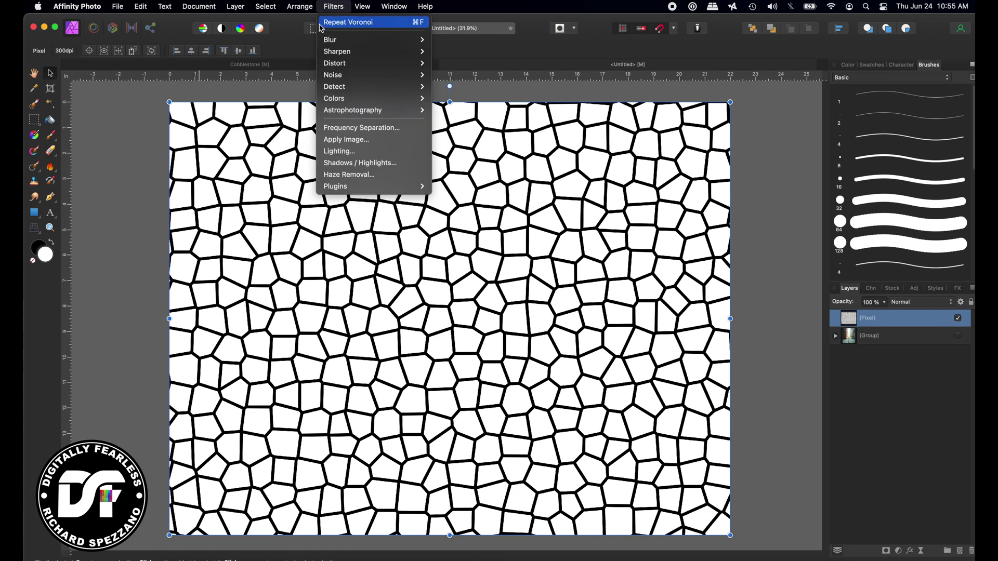
mouse_move(328, 104)
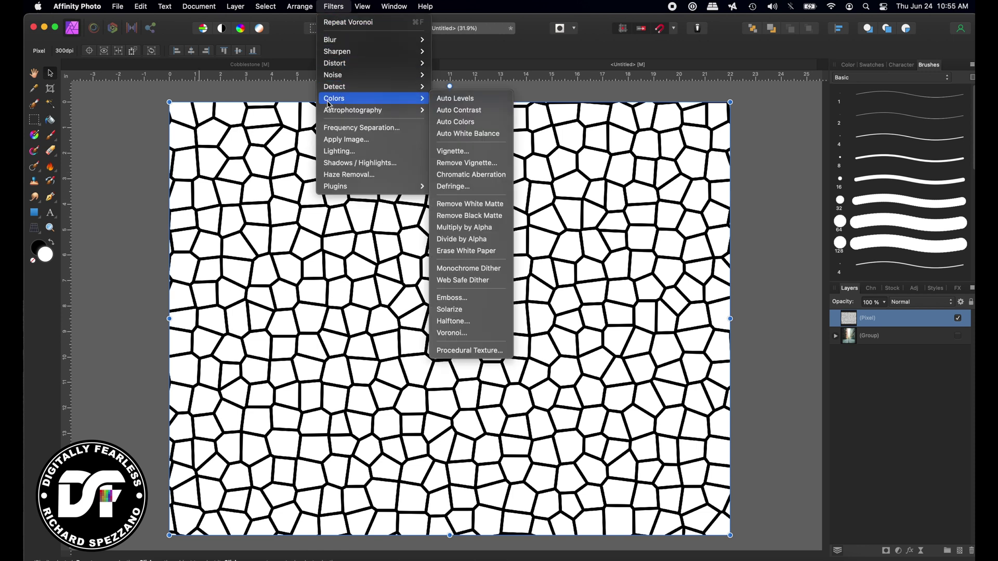
click(498, 255)
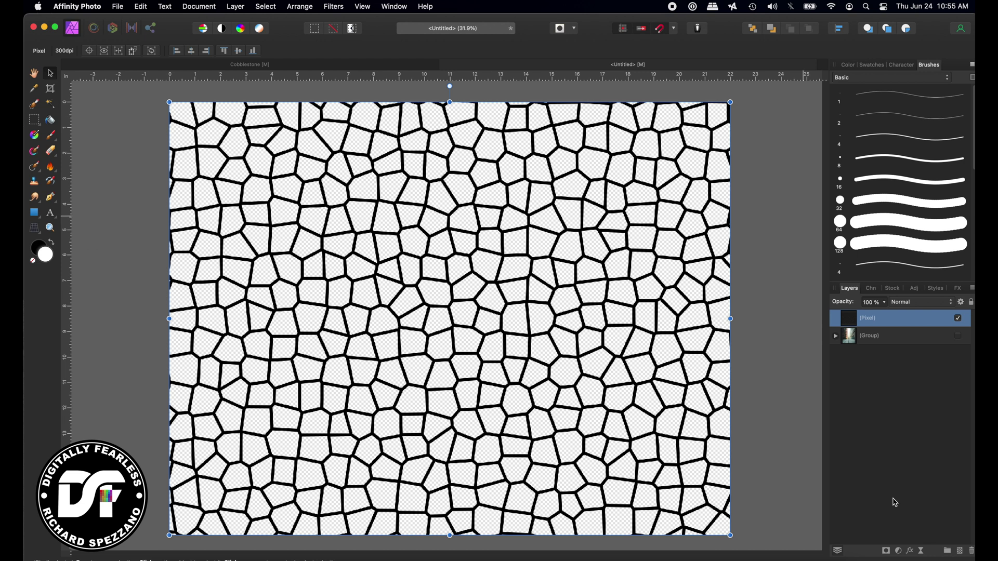
Give the Voronoi outlines a lightened grey Color Overlay with Noise at maximum.
click(911, 551)
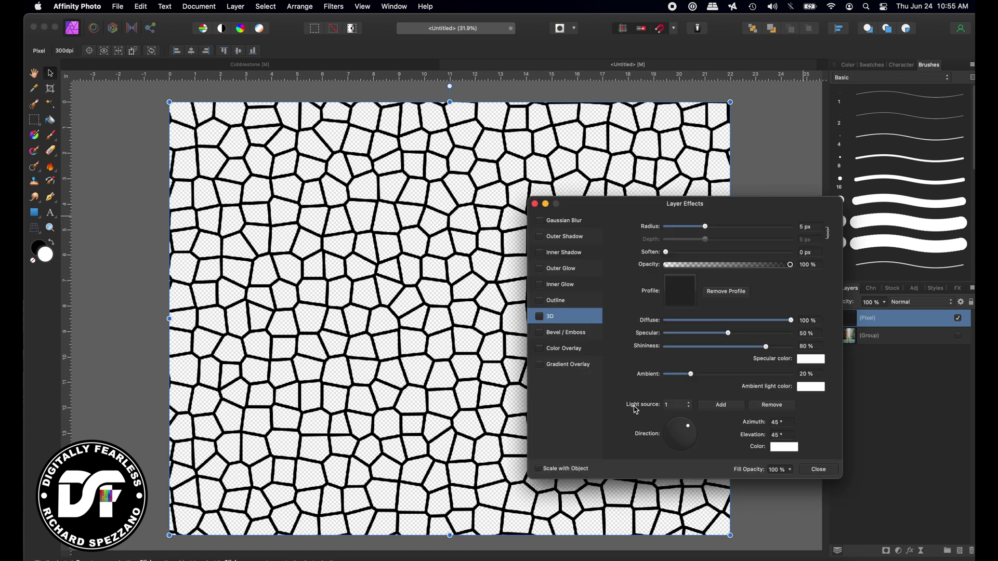
click(554, 353)
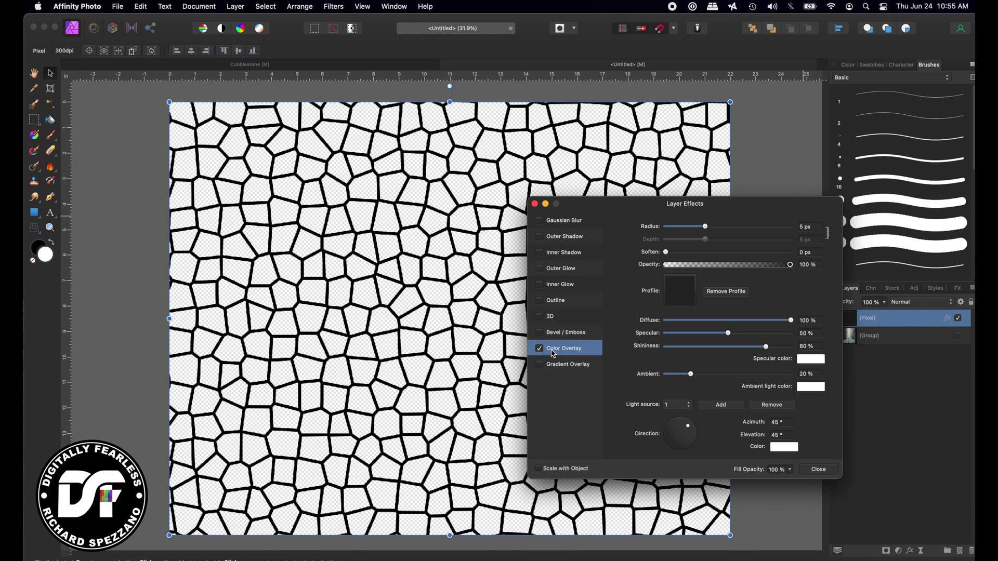
click(678, 253)
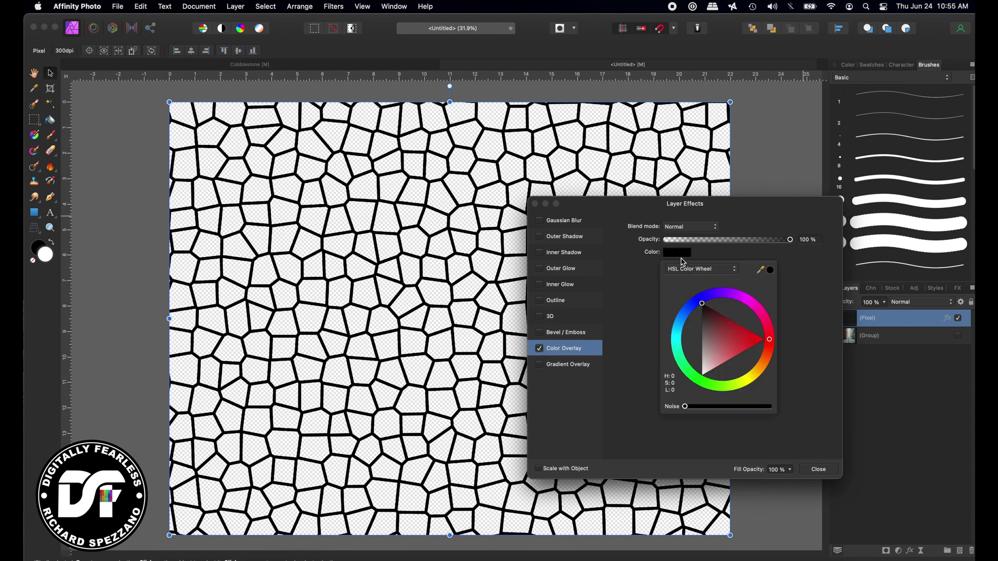
click(704, 339)
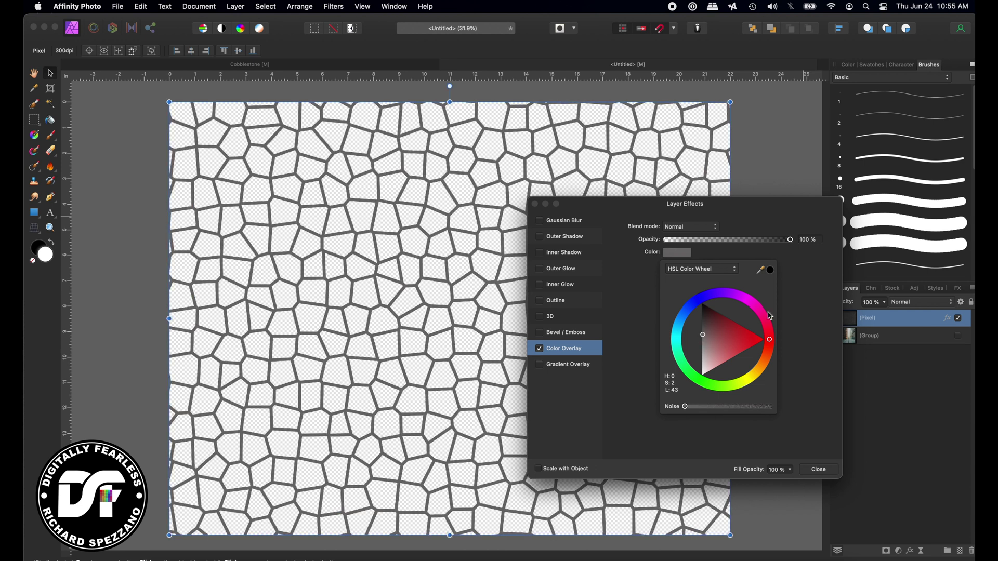
key(super+equal)
key(super+equal)
key(super+equal)
key(super+equal)
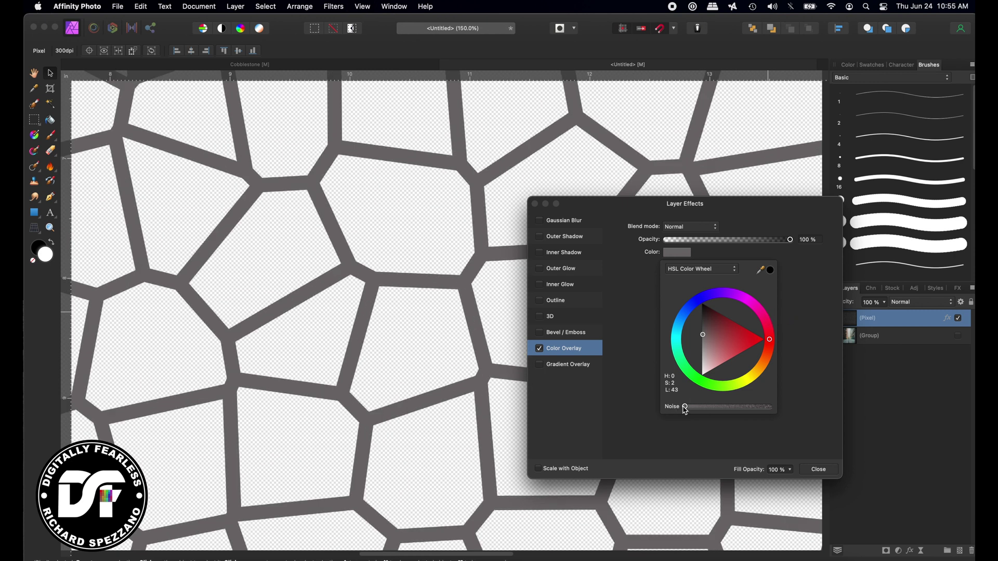
drag(685, 408, 817, 410)
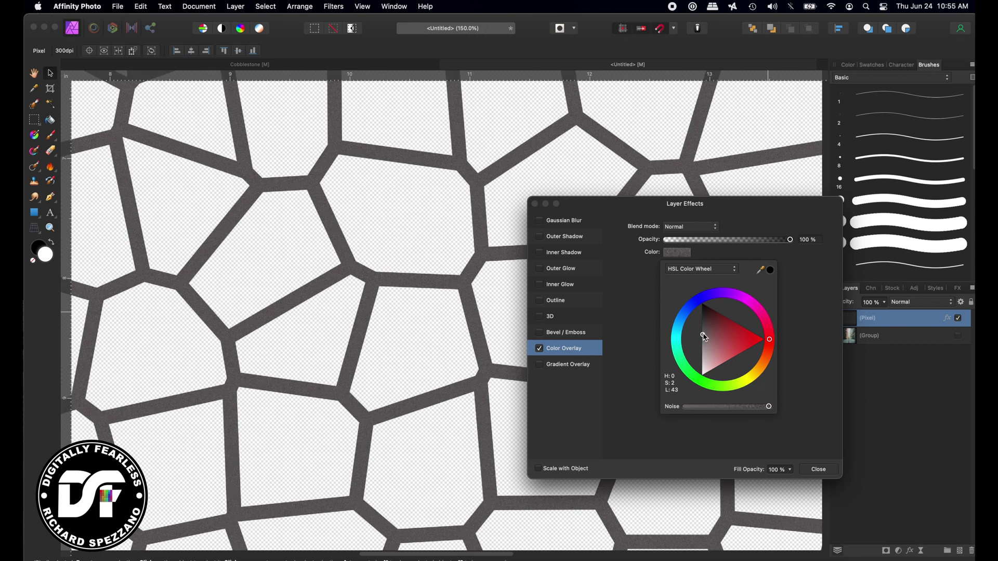
drag(703, 336, 704, 346)
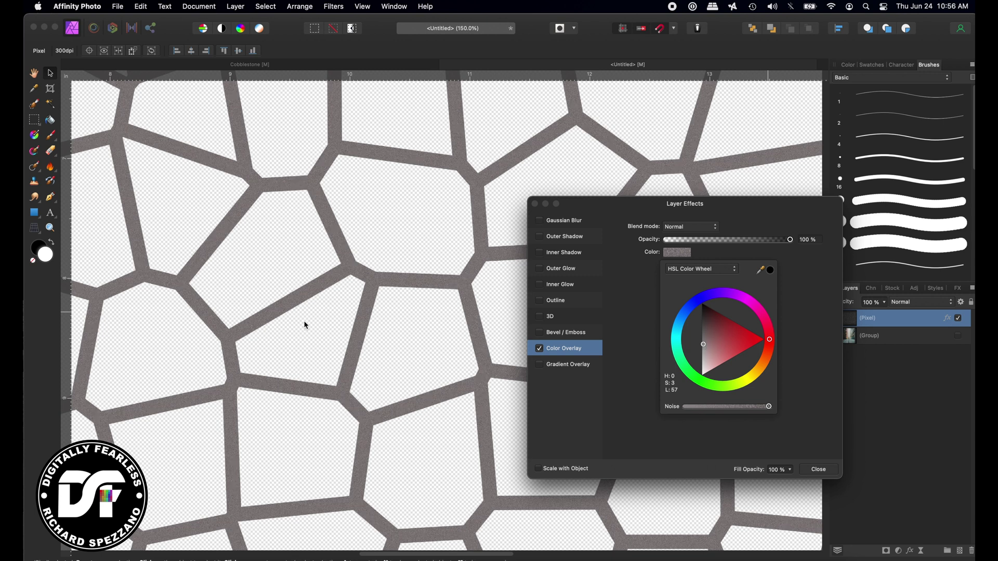
key(super+4)
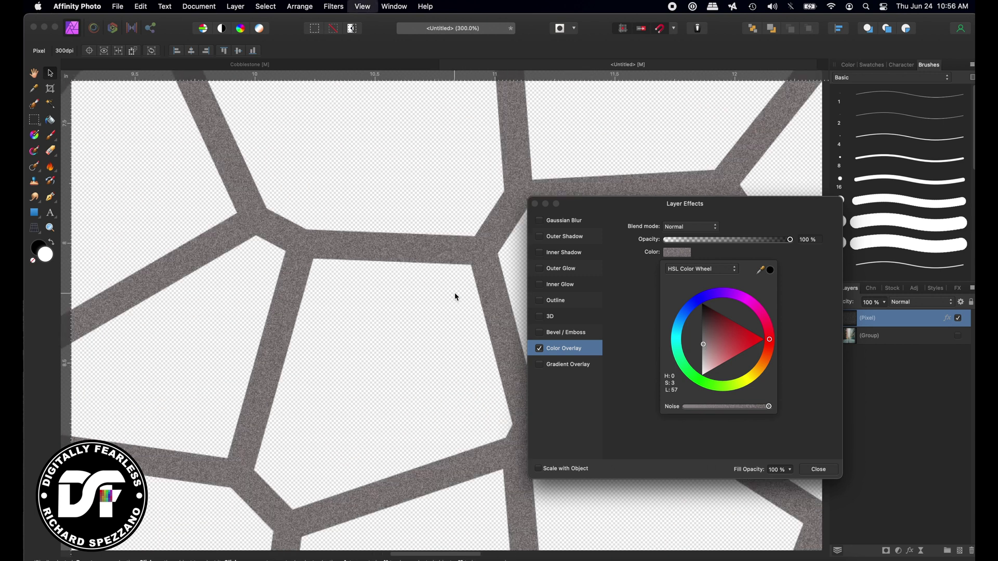
key(super+5)
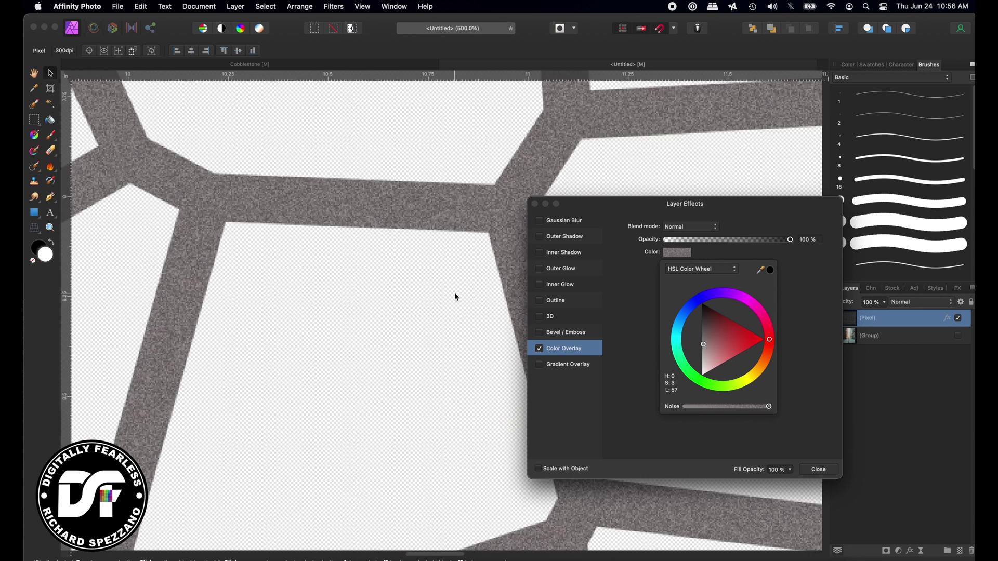
click(535, 203)
key(super+0)
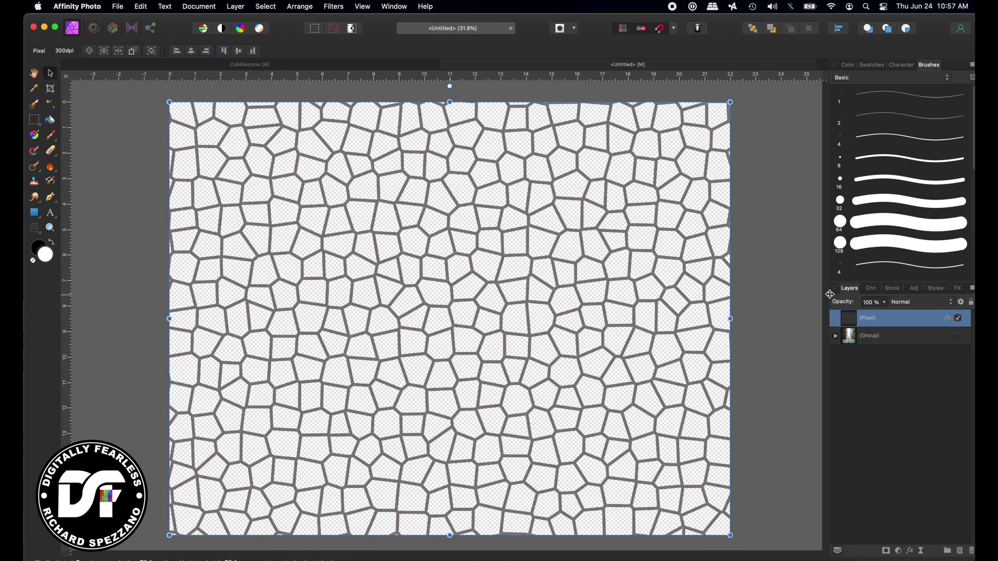
Add an empty pixel layer, then use Flood Select on the grey outline layer.
click(961, 552)
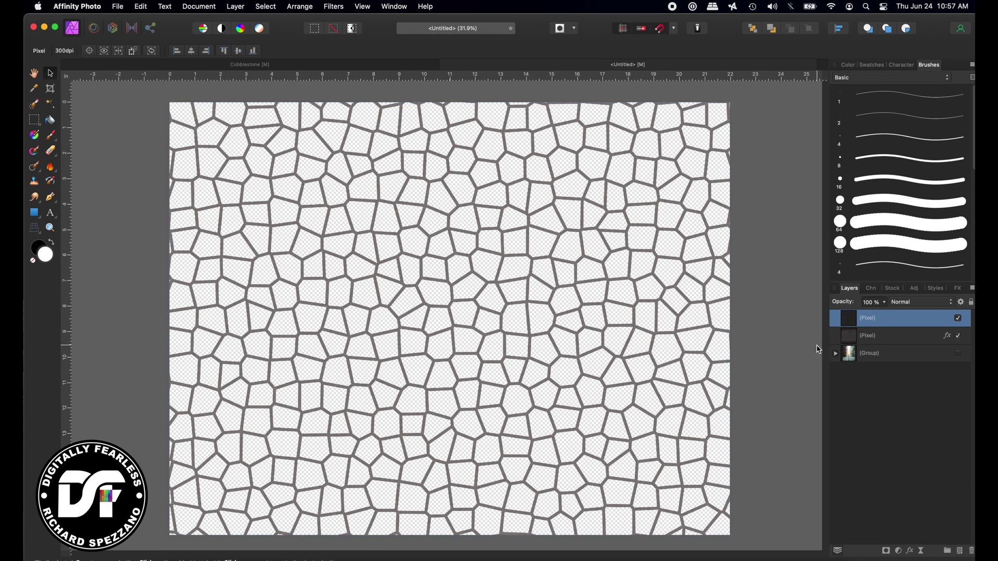
click(852, 338)
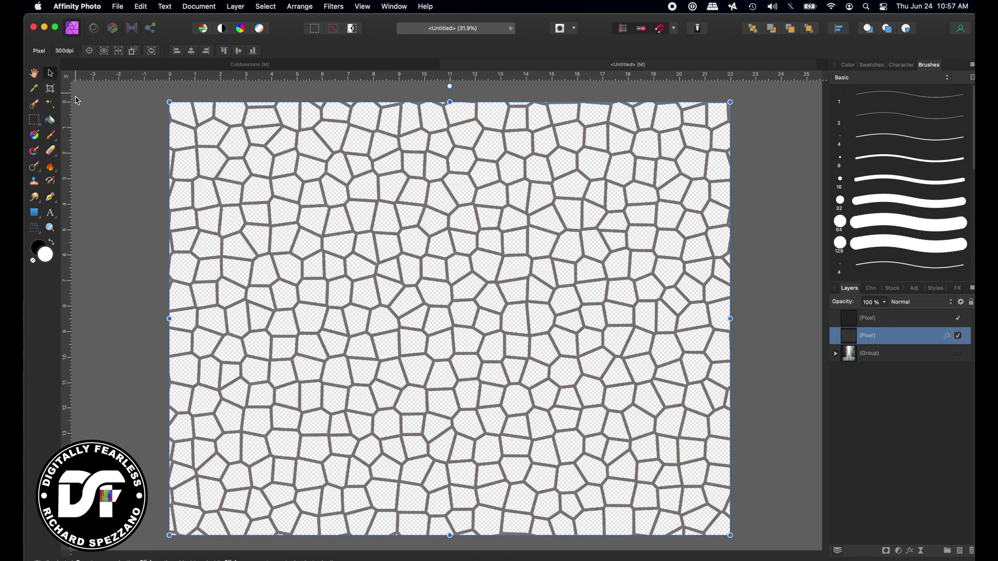
click(52, 107)
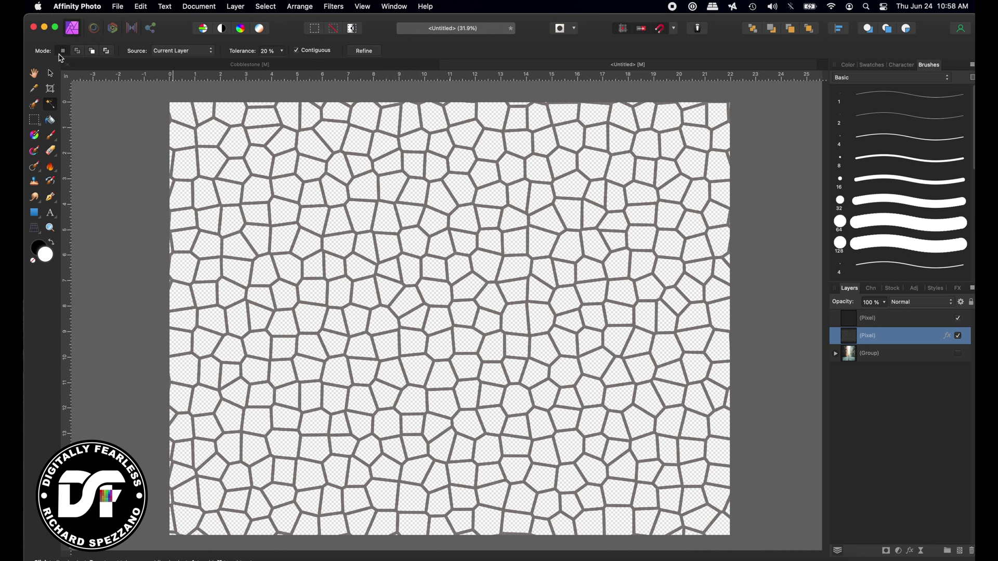
click(93, 51)
Select about ten scattered cobblestone cells across the pattern, then activate the empty top layer.
key(super+plus)
key(super+plus)
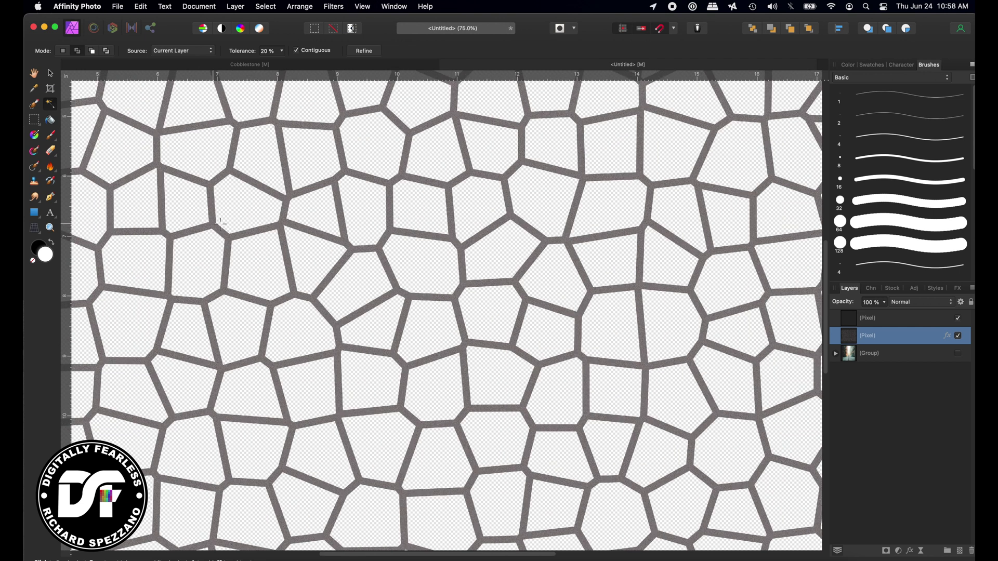
click(357, 204)
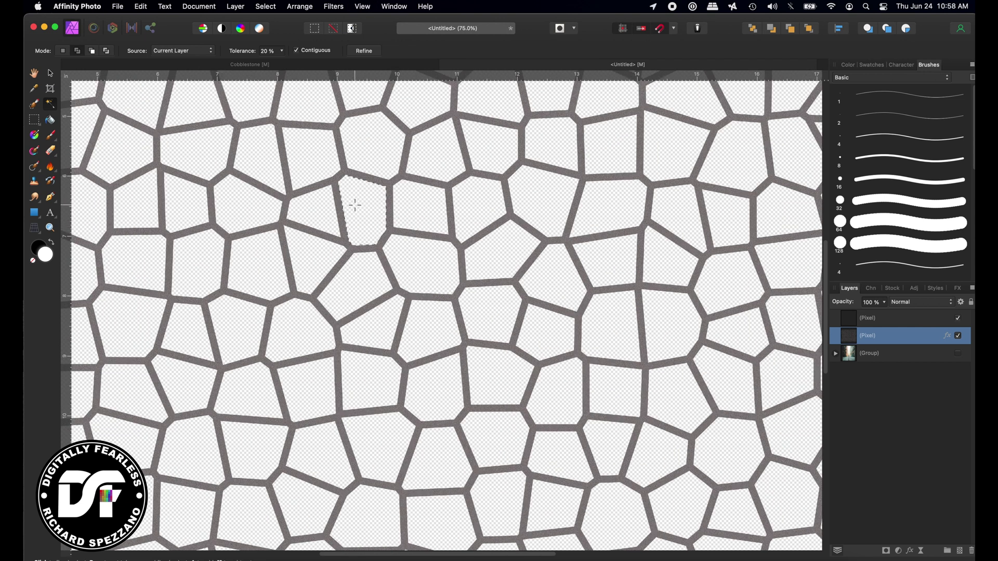
shift+click(601, 197)
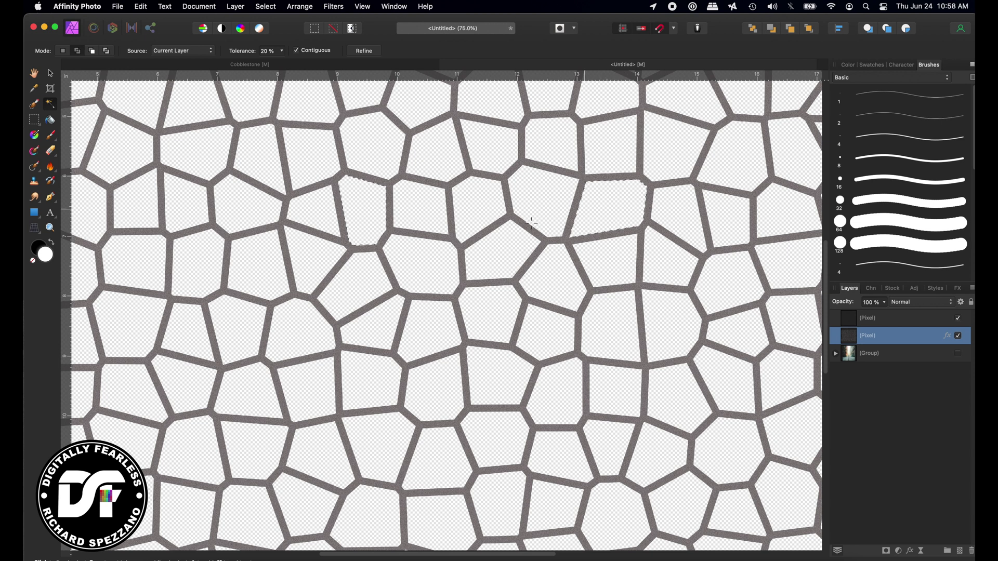
shift+click(309, 326)
key(super+0)
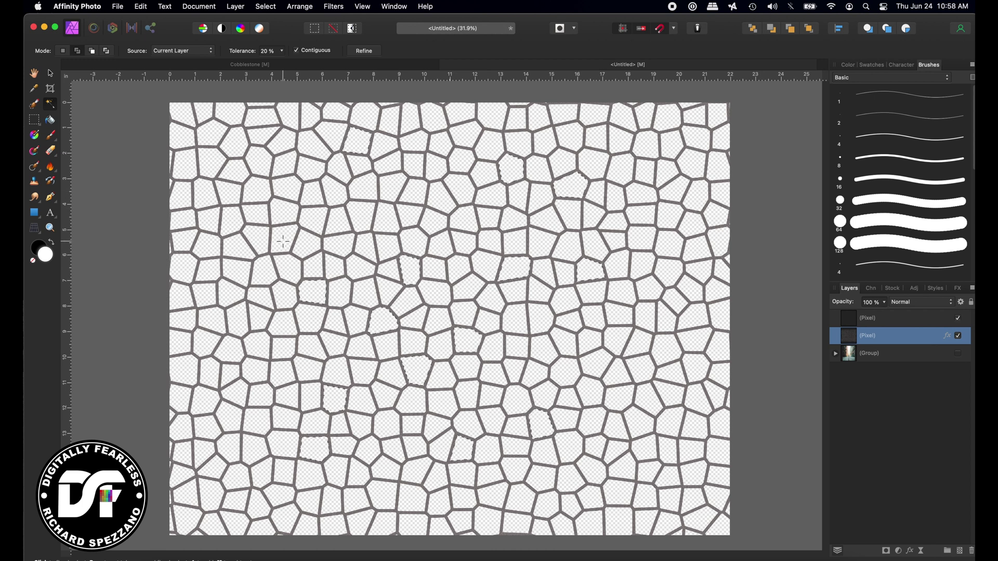
click(514, 268)
click(620, 397)
click(645, 317)
click(236, 322)
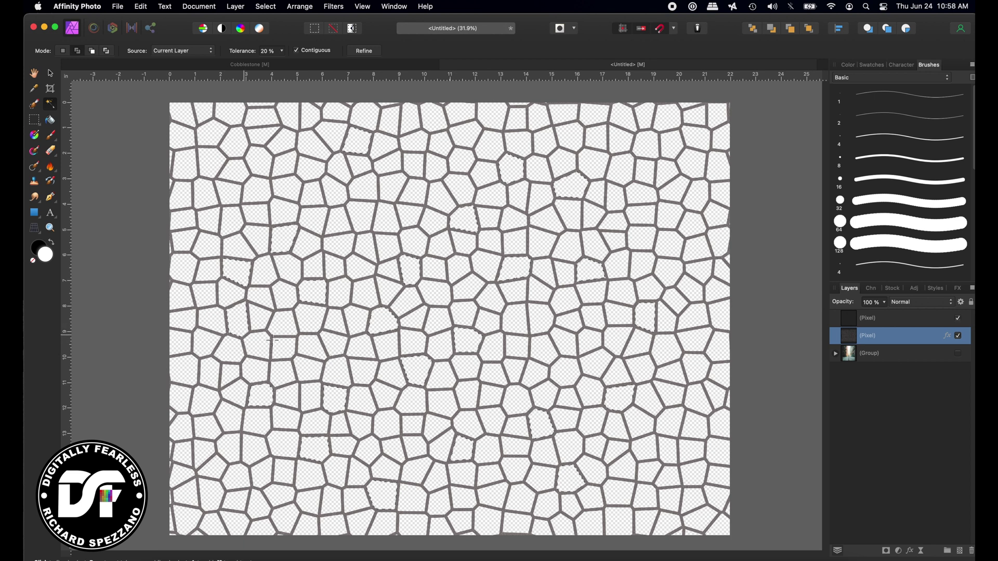
click(335, 397)
click(642, 215)
click(876, 319)
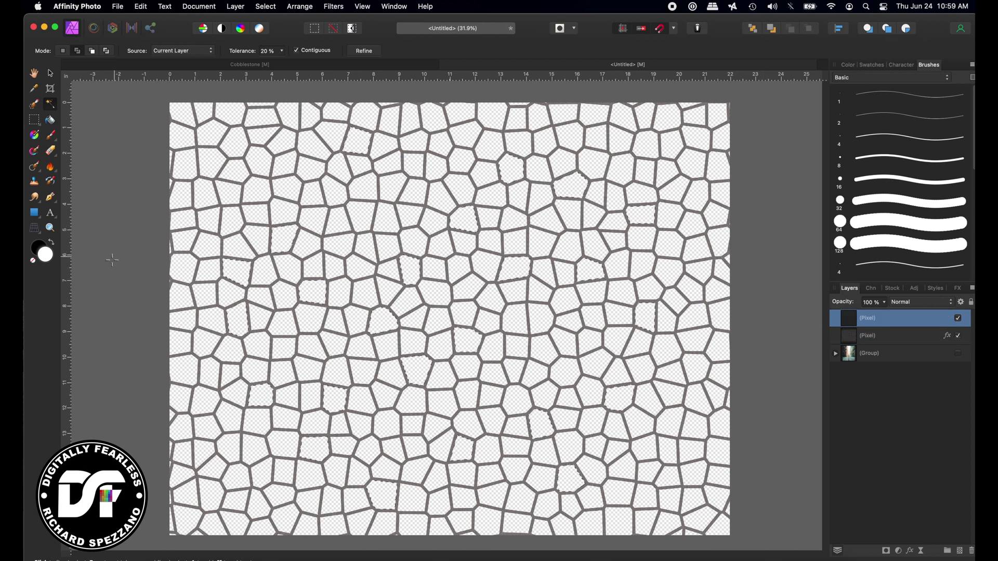
Flood-fill the selected cells with terracotta orange C5822C and deselect.
double_click(49, 257)
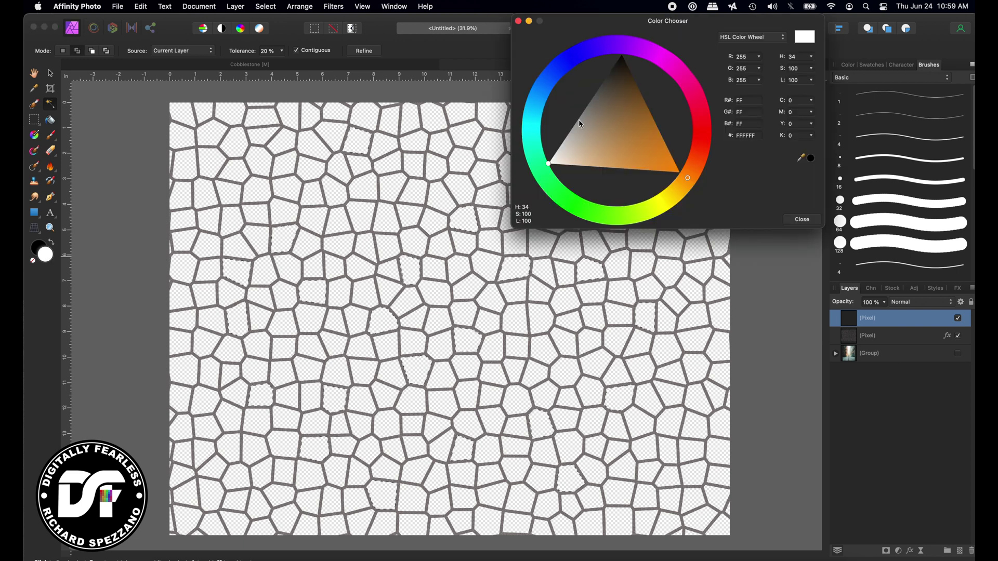
mouse_move(582, 146)
mouse_down()
mouse_move(660, 158)
mouse_move(642, 166)
mouse_move(664, 172)
mouse_move(644, 144)
mouse_up()
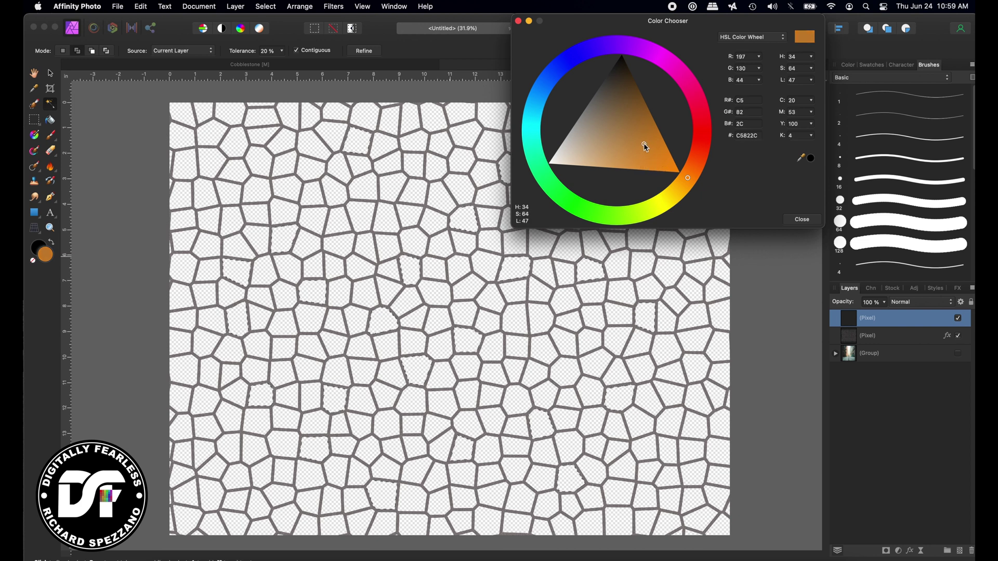
click(802, 220)
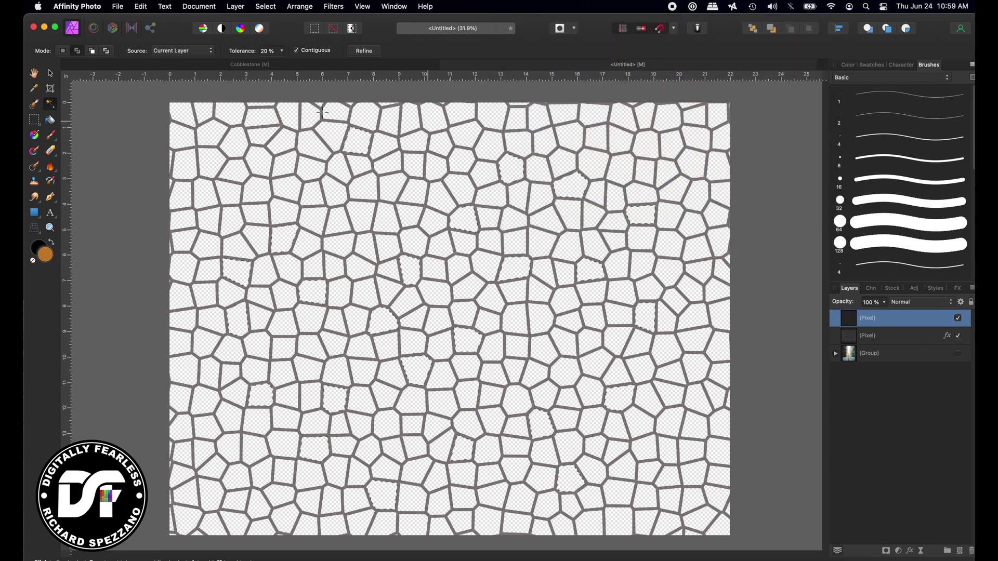
click(48, 123)
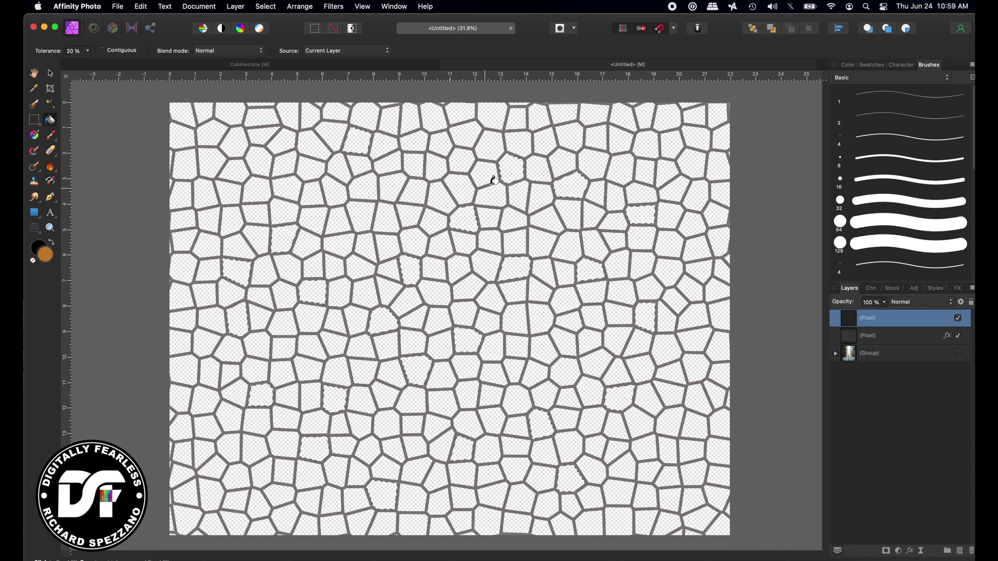
click(518, 170)
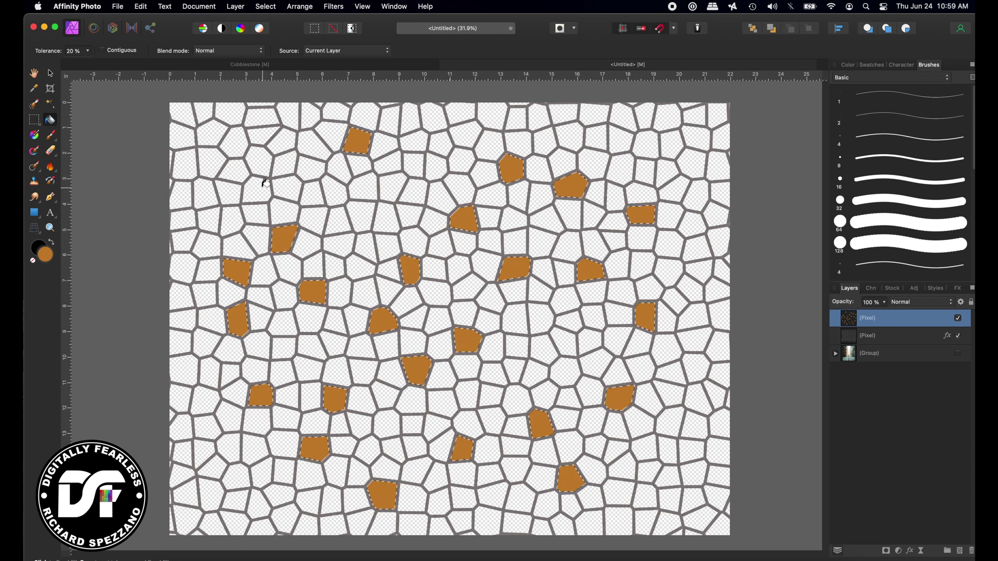
key(super+d)
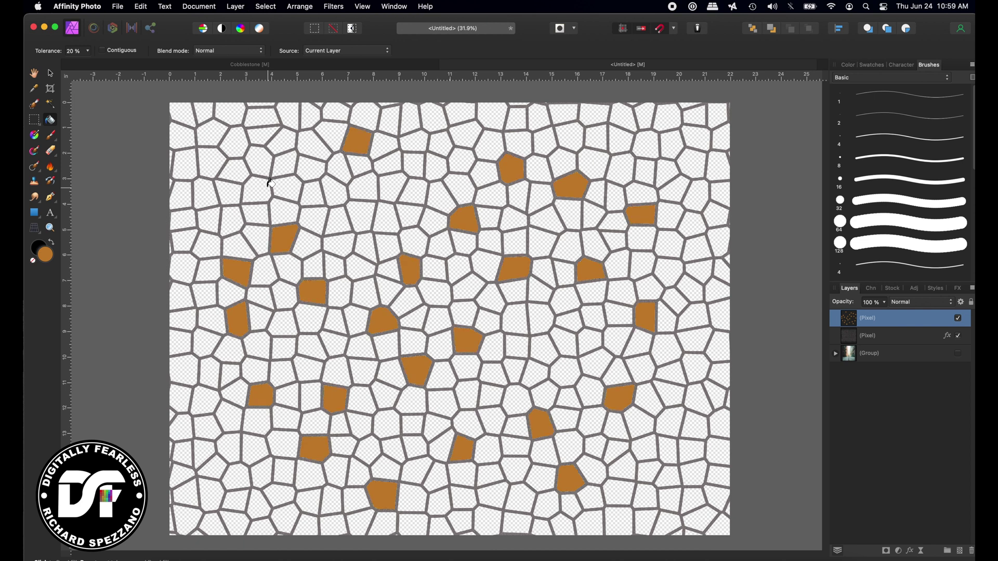
click(50, 73)
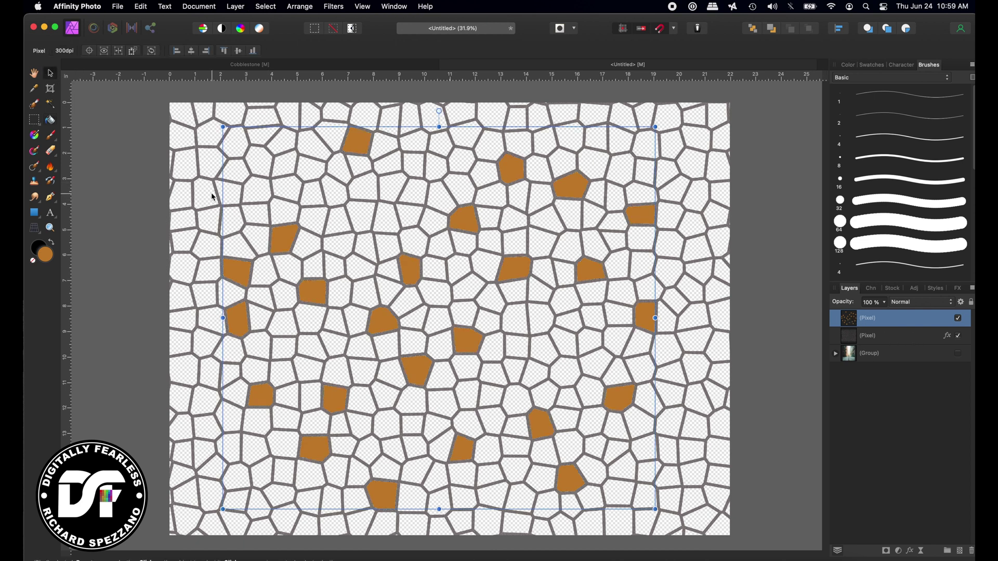
Group both pixel layers, duplicate and hide the copy, then rasterize the top group.
shift+click(874, 339)
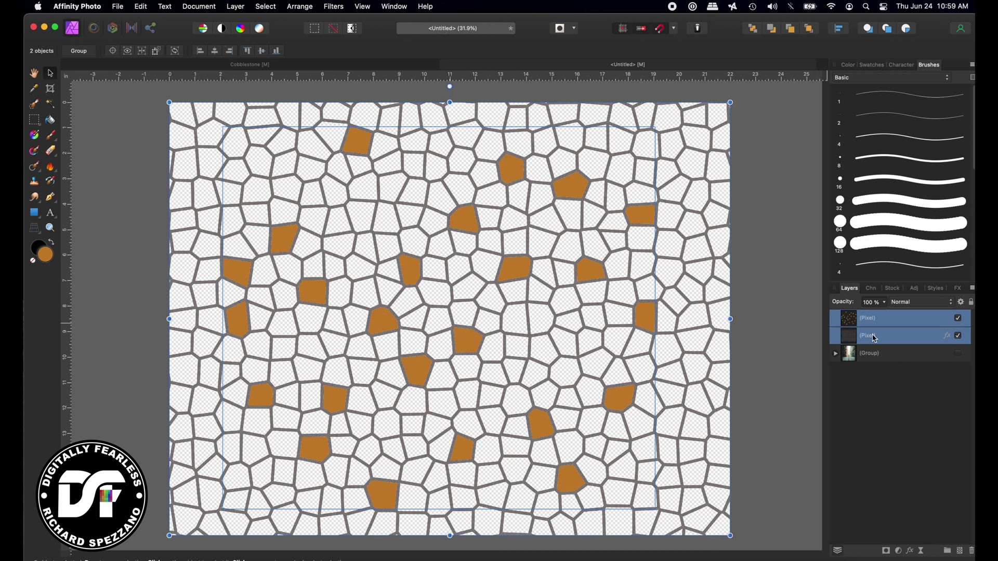
key(super+g)
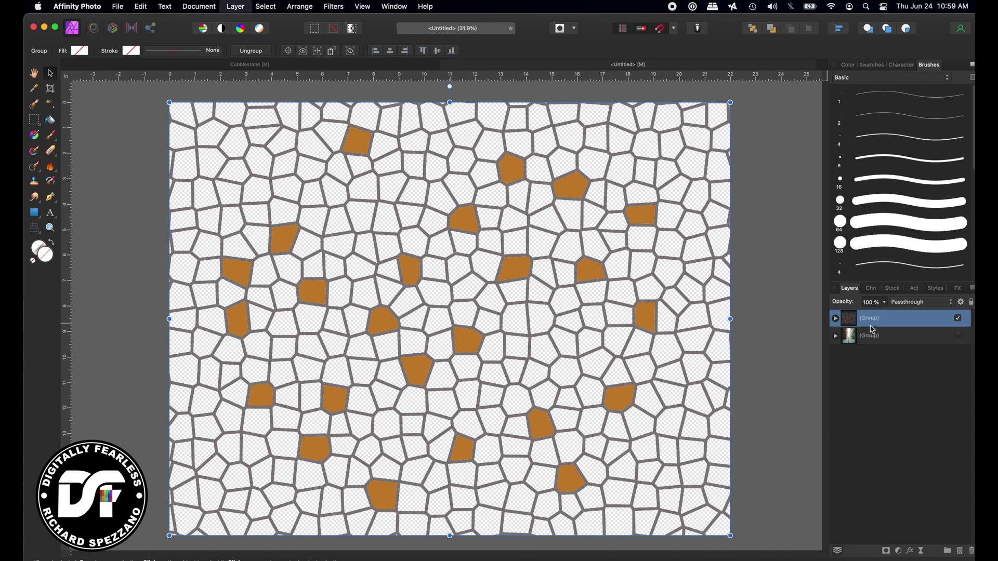
key(super+j)
click(959, 337)
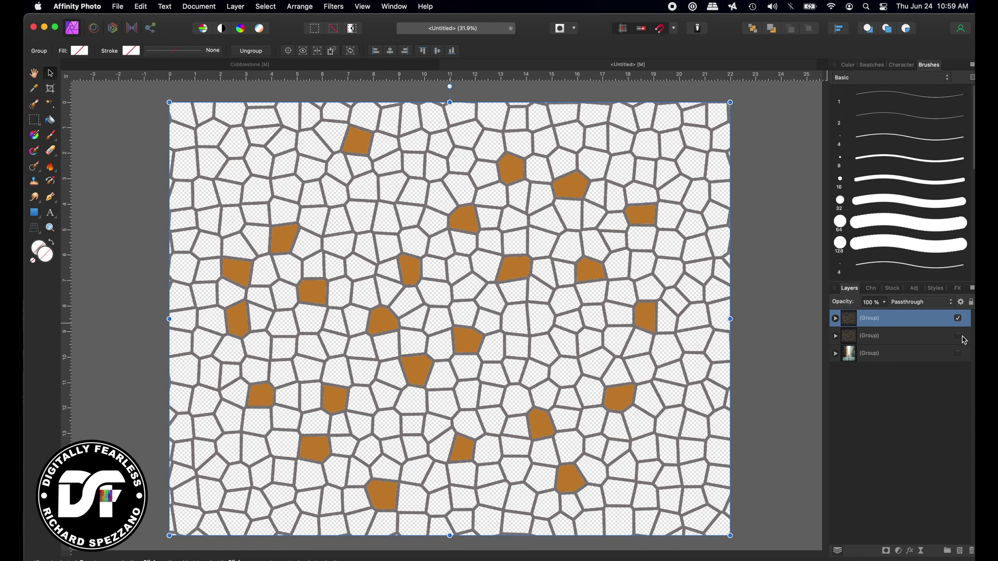
right_click(882, 322)
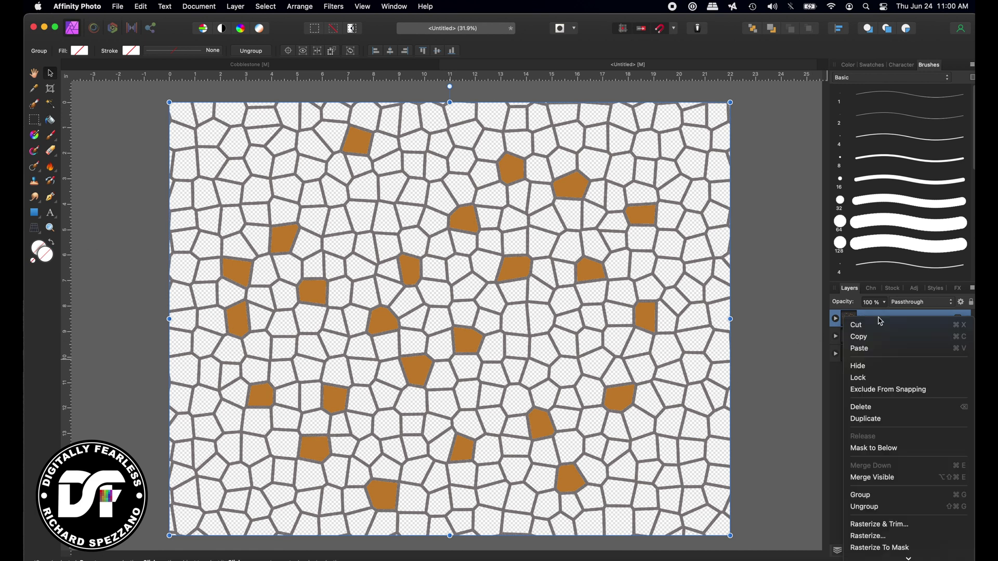
click(883, 541)
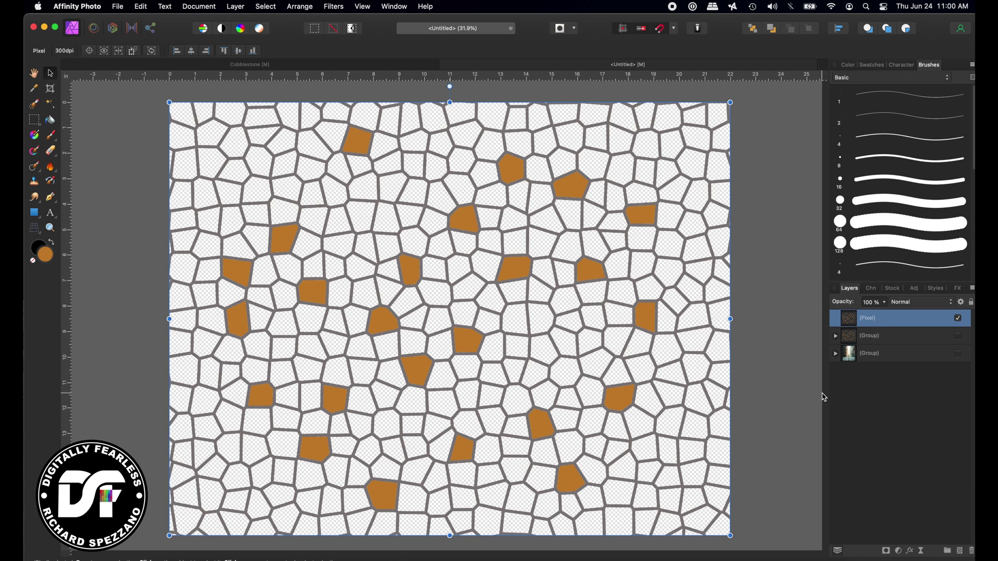
Move the alley photo out of the lower group to sit beneath the tile layer.
click(836, 354)
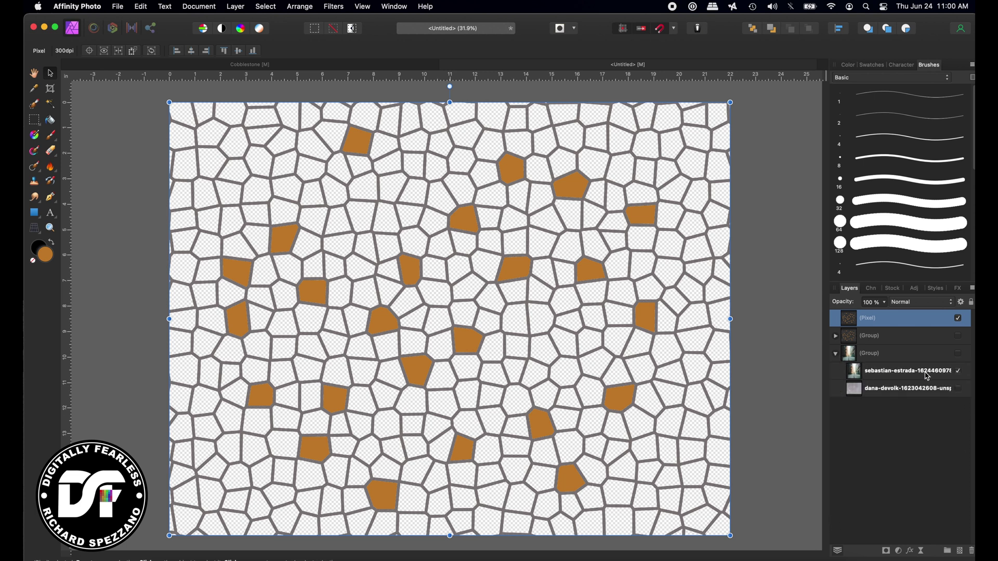
drag(885, 371, 862, 328)
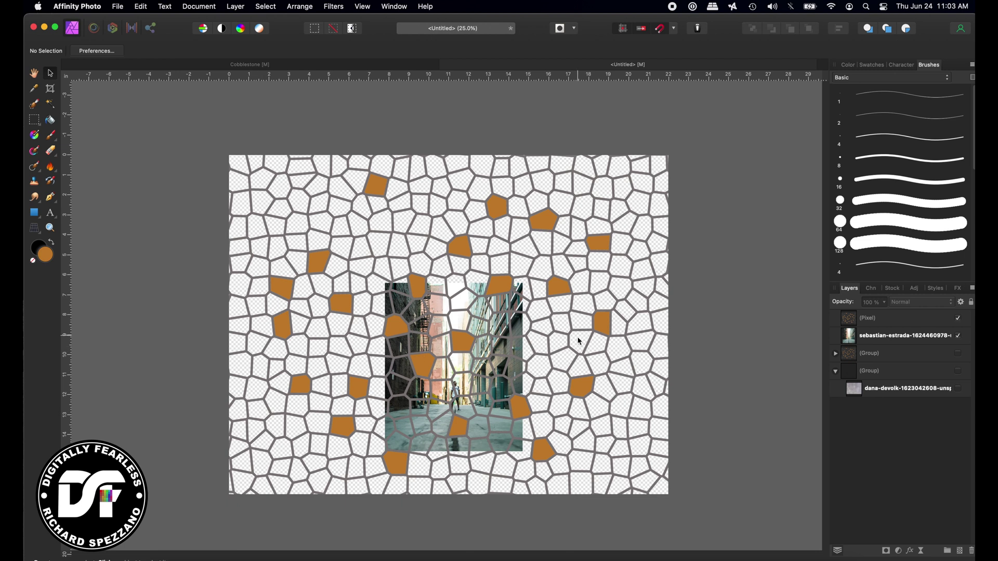
click(597, 333)
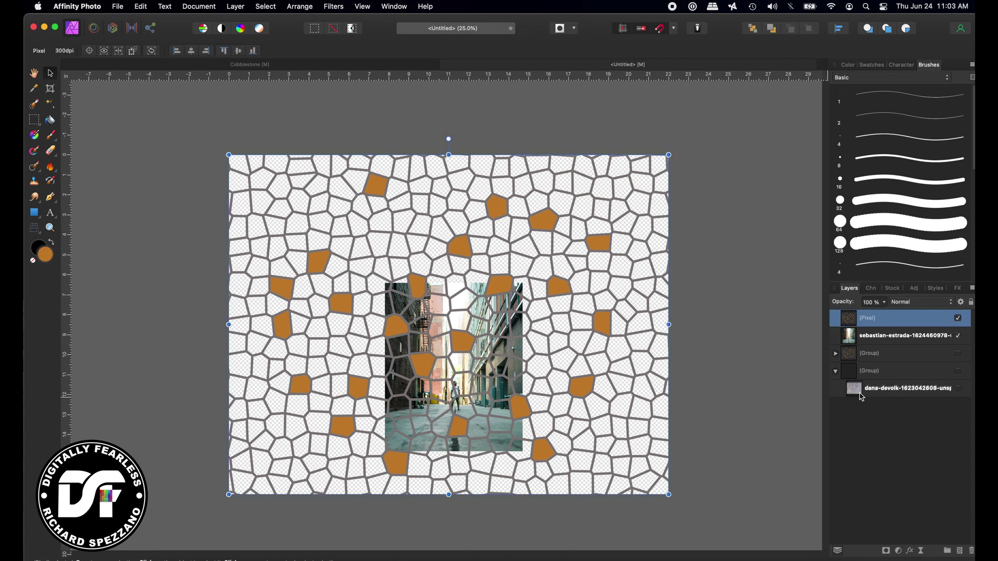
Move the concrete texture to the top, make it visible, and stretch it over the canvas.
drag(860, 398, 842, 318)
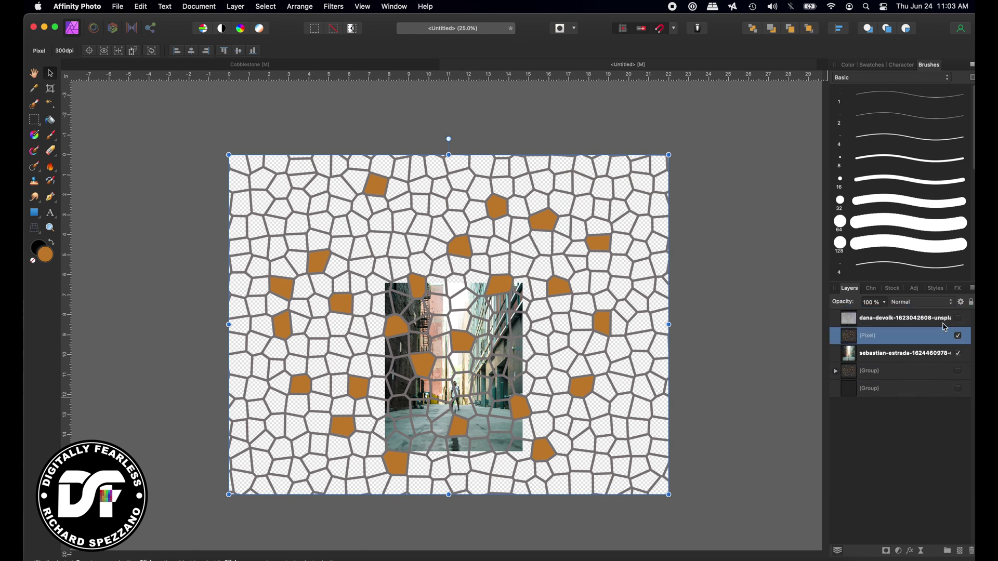
click(959, 320)
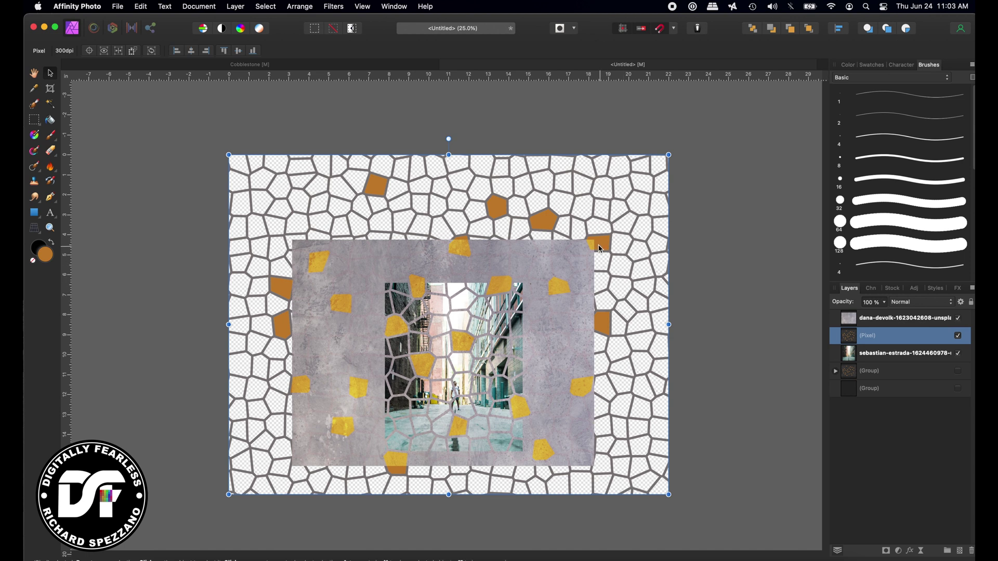
click(586, 257)
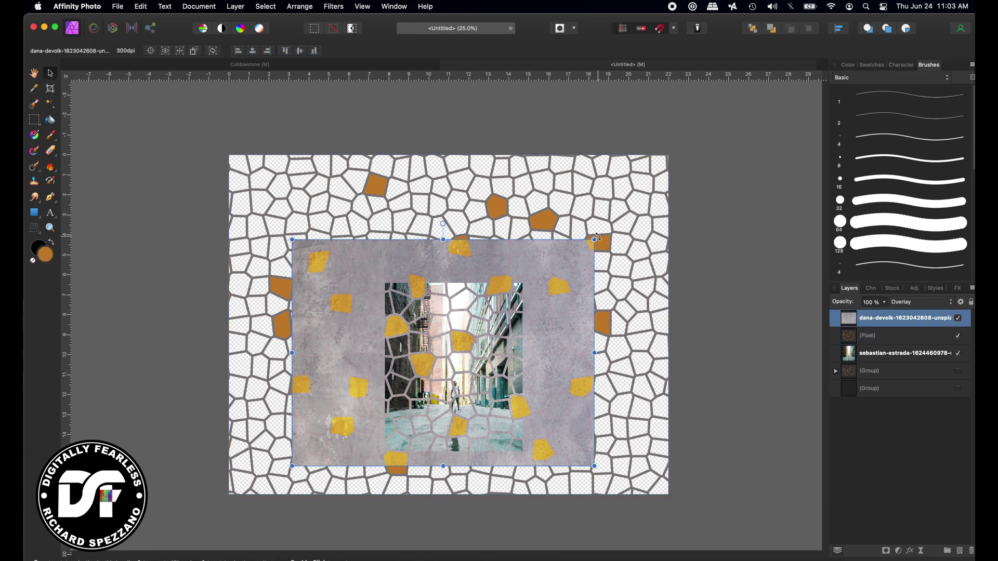
drag(594, 240, 640, 144)
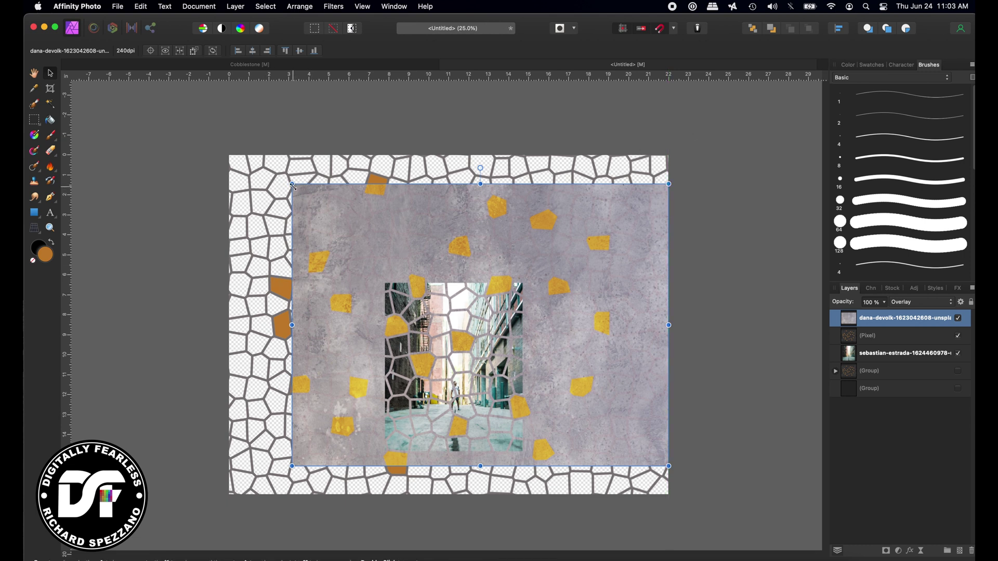
drag(292, 184, 227, 138)
drag(584, 423, 591, 445)
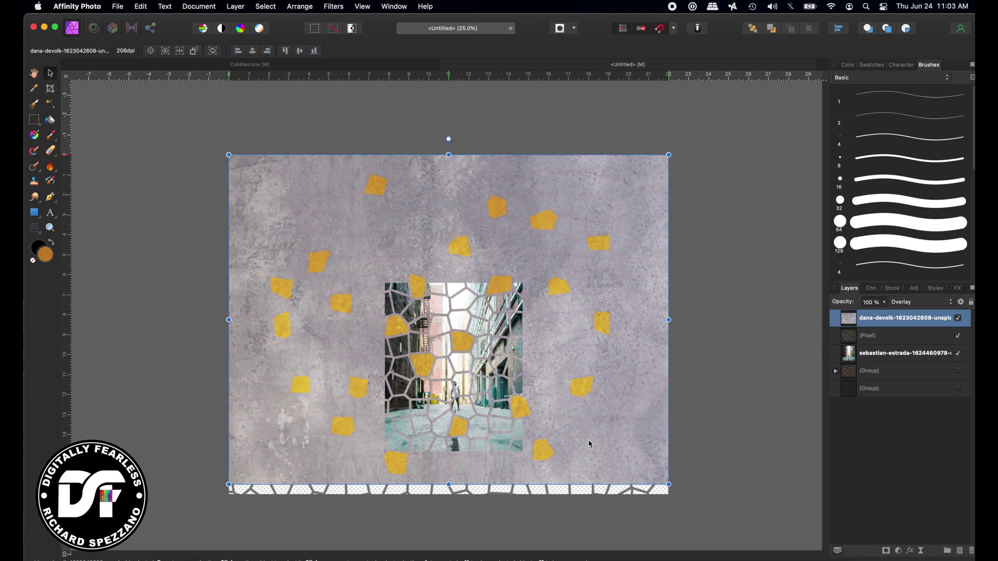
drag(449, 485, 449, 493)
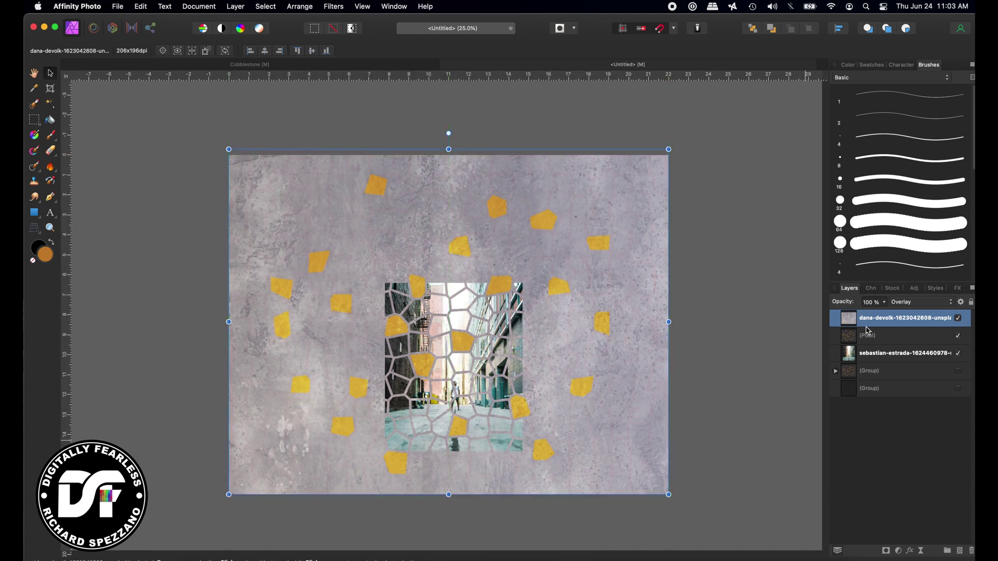
key(shift+alt+n)
click(910, 304)
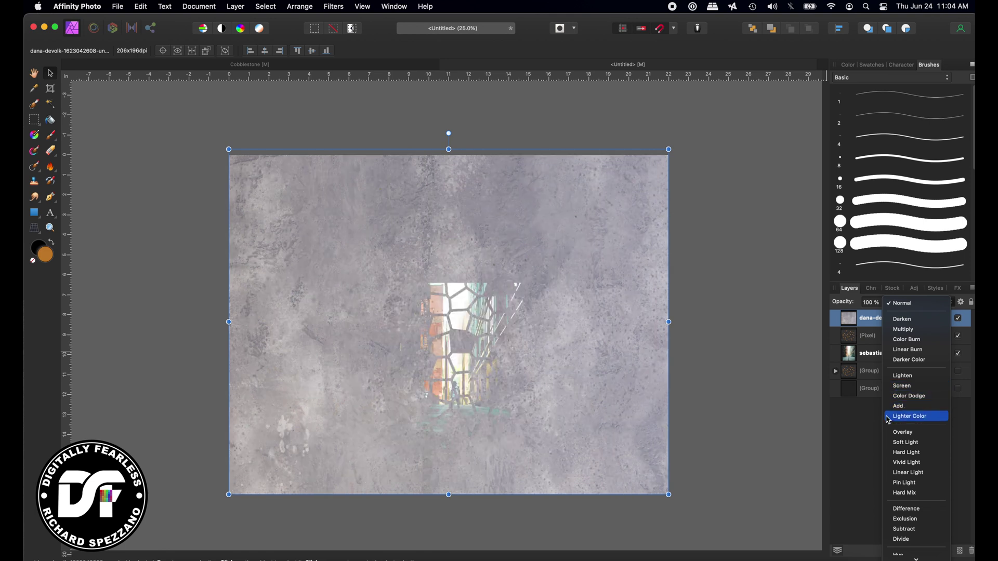
Keep Normal blending and place the gray stone texture below the orange tile layer.
click(904, 304)
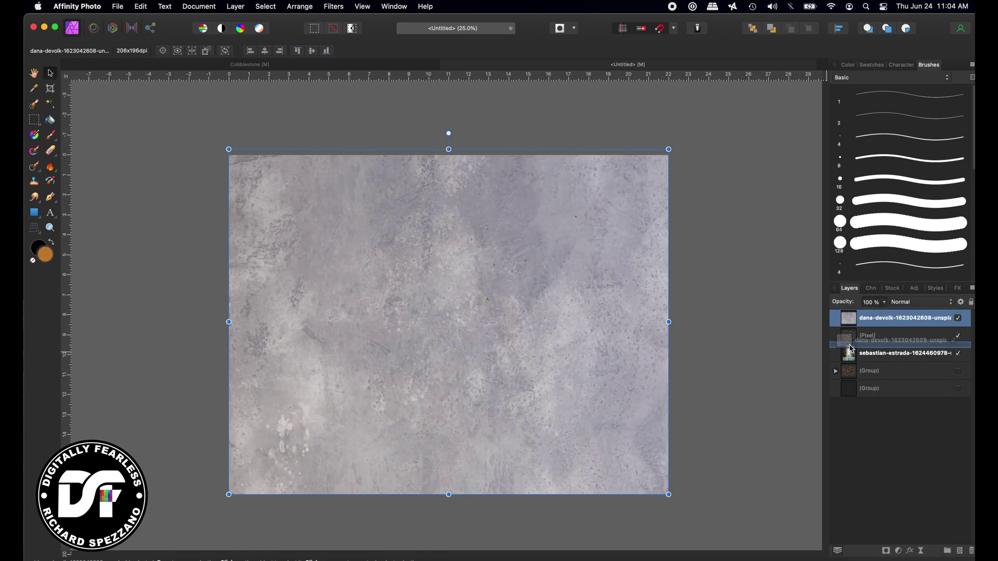
drag(852, 348, 854, 351)
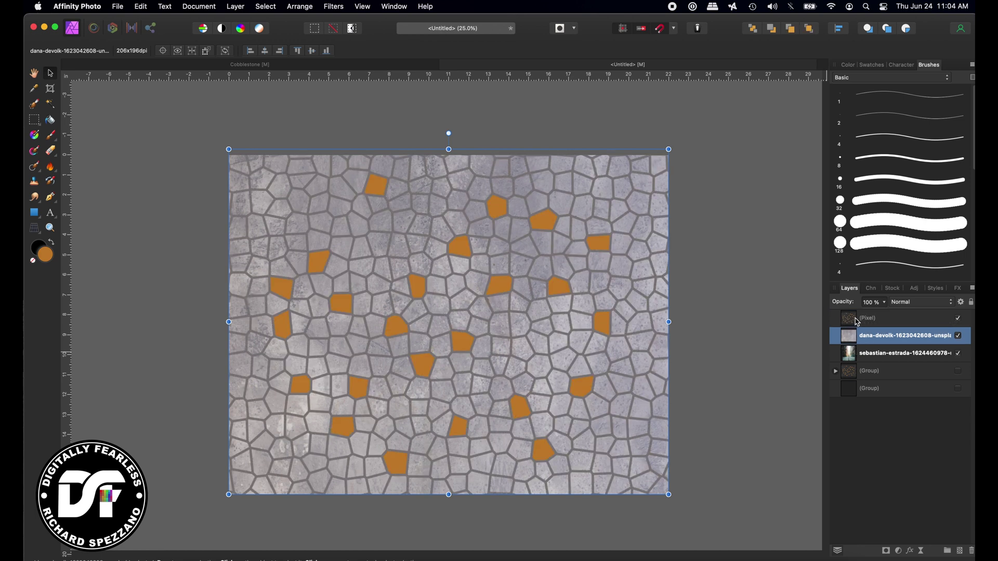
click(895, 319)
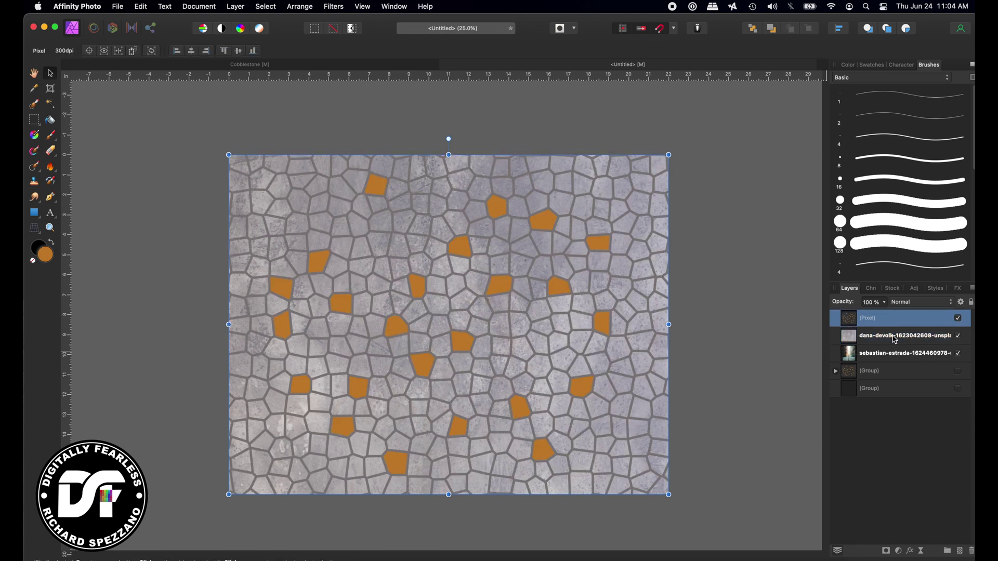
click(895, 338)
Try Color Burn, then set the tile layer's blend mode to Multiply.
click(895, 319)
click(906, 303)
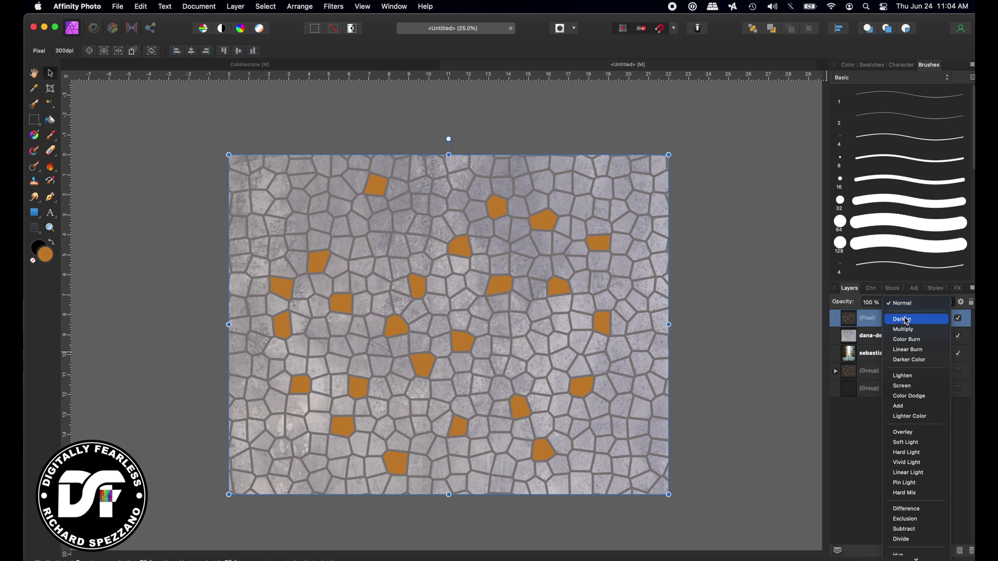
click(891, 341)
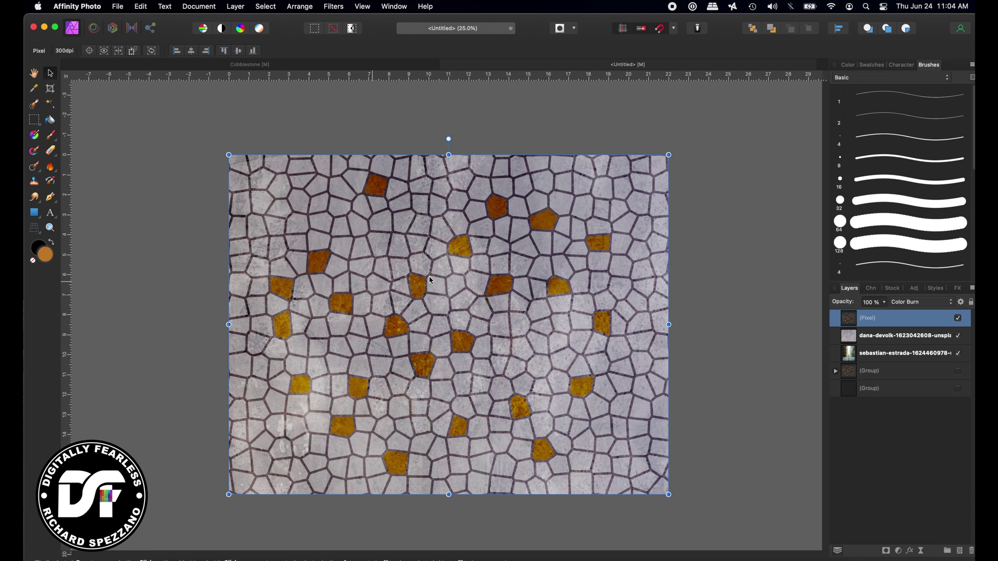
key(super+1)
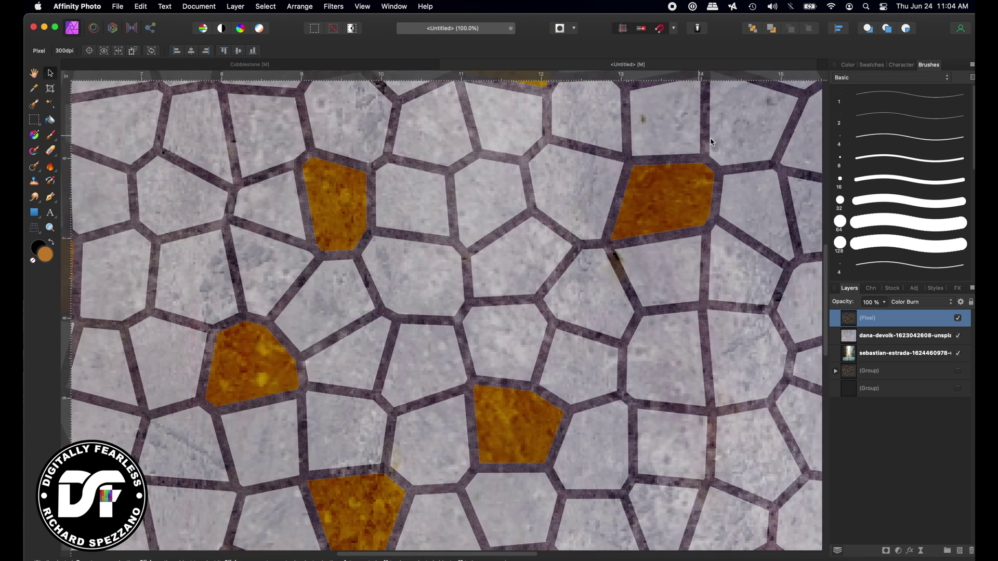
click(930, 305)
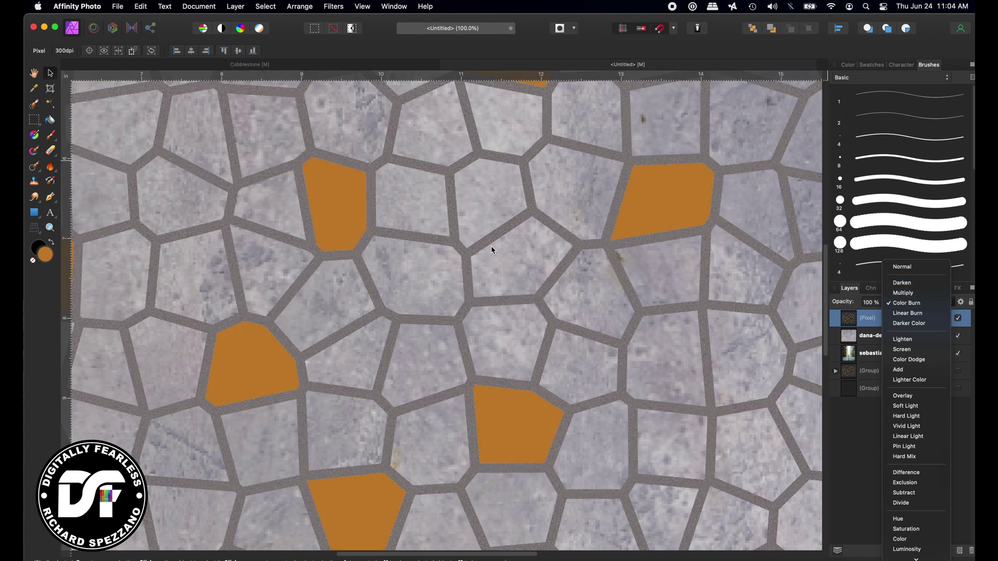
click(918, 299)
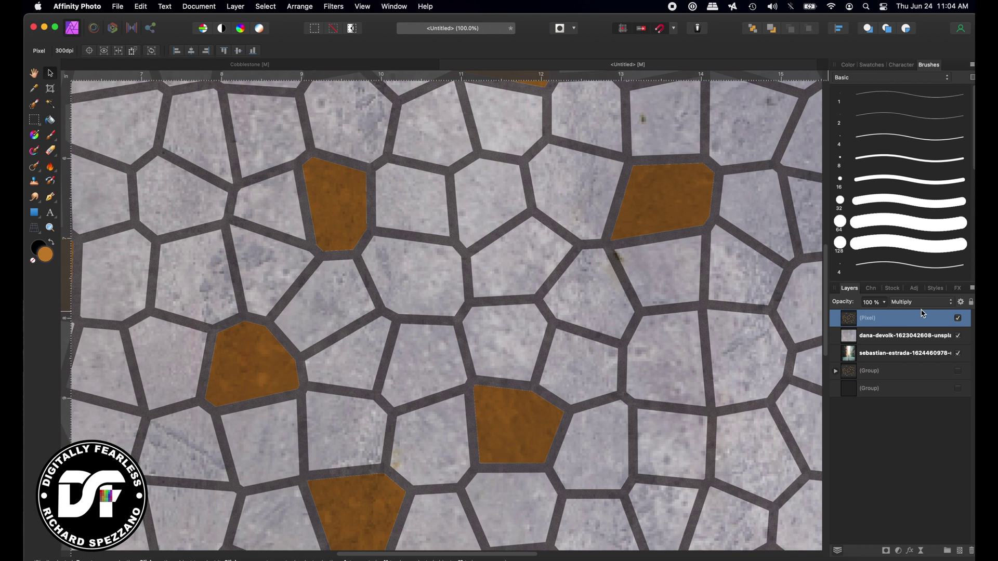
key(super+0)
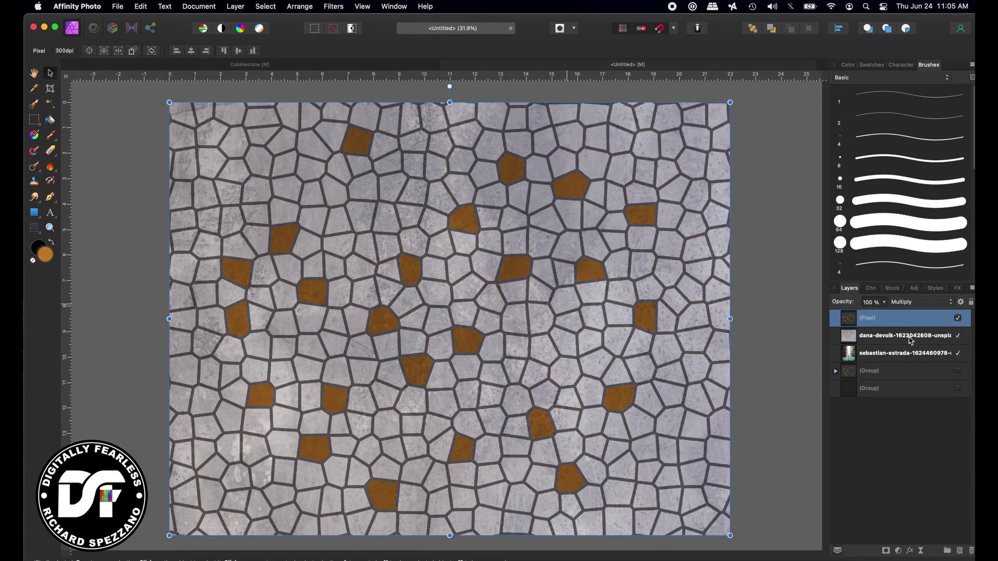
shift+click(904, 336)
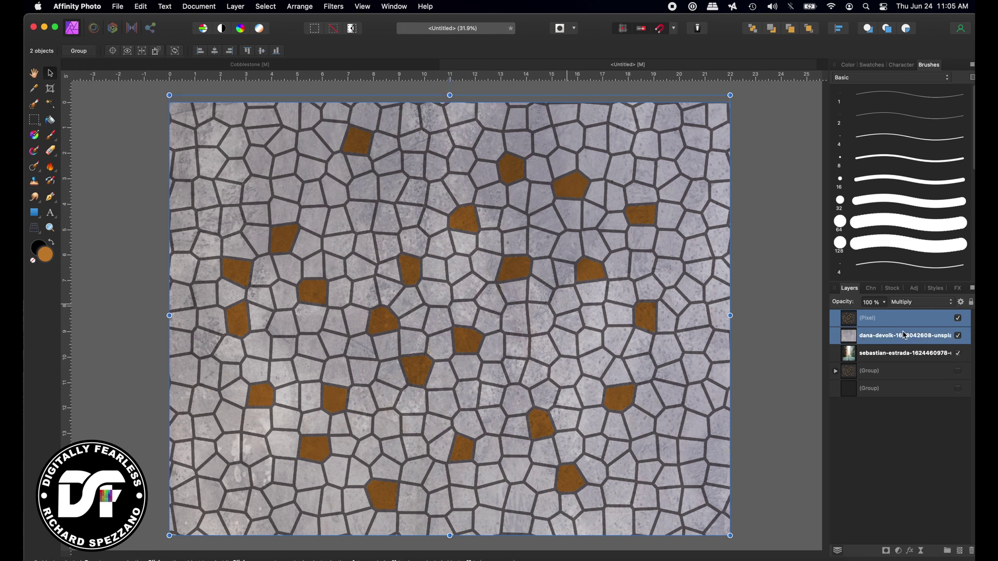
Group the two pavement layers, rasterize the group, and set its opacity to 54%.
key(super+g)
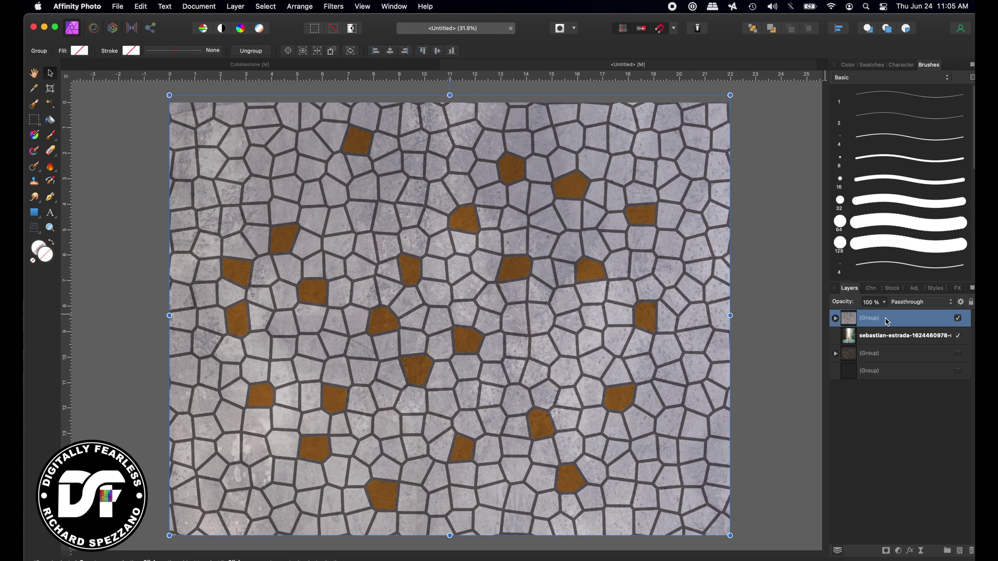
right_click(886, 321)
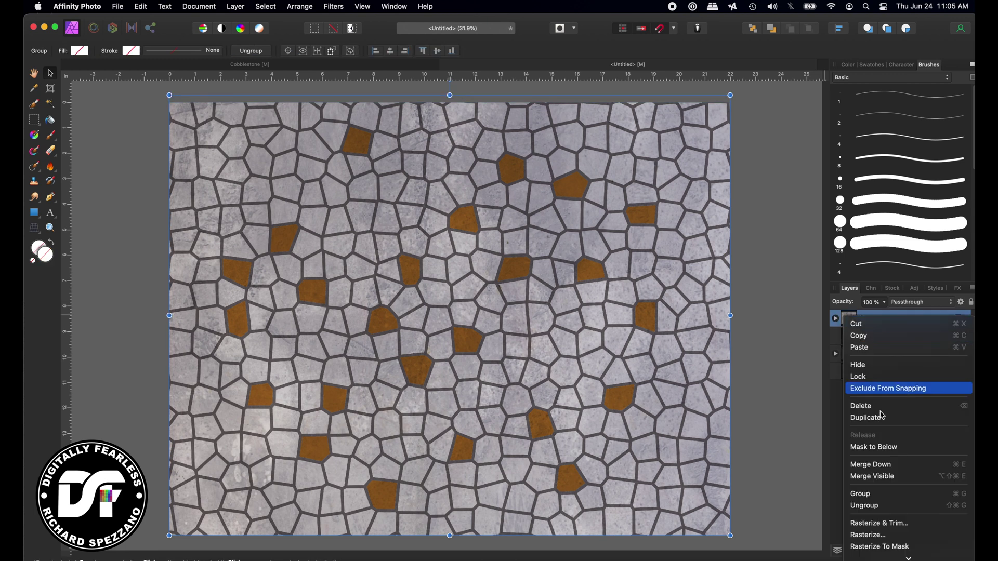
click(882, 535)
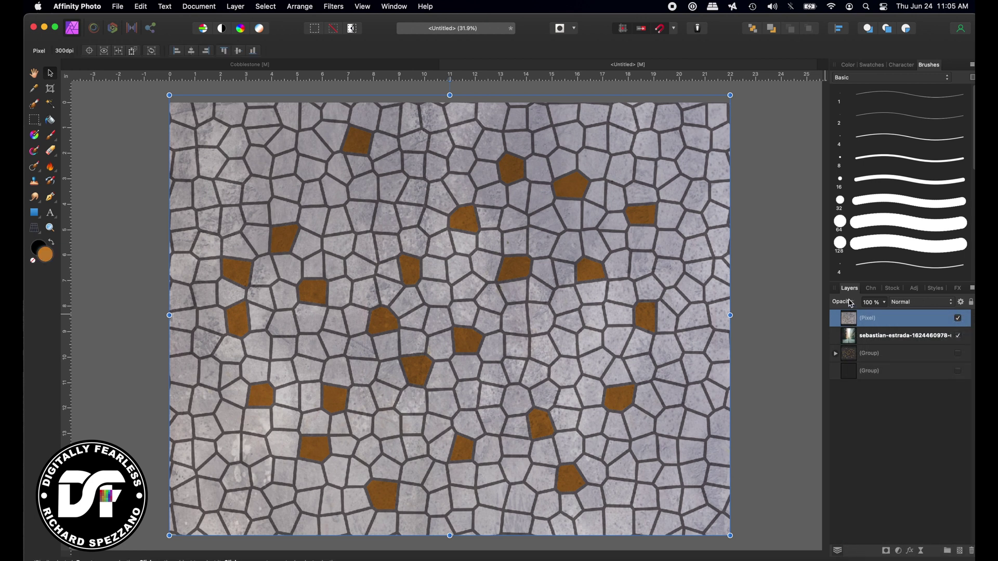
drag(850, 304, 827, 303)
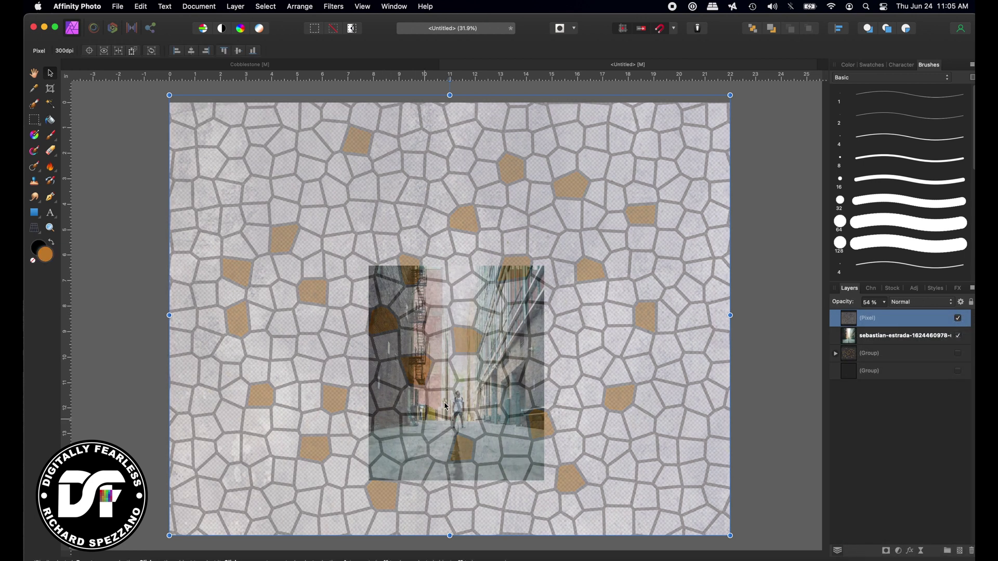
Zoom out to show space around the image and open the Live Filters list.
scroll(647, 373, down, 5)
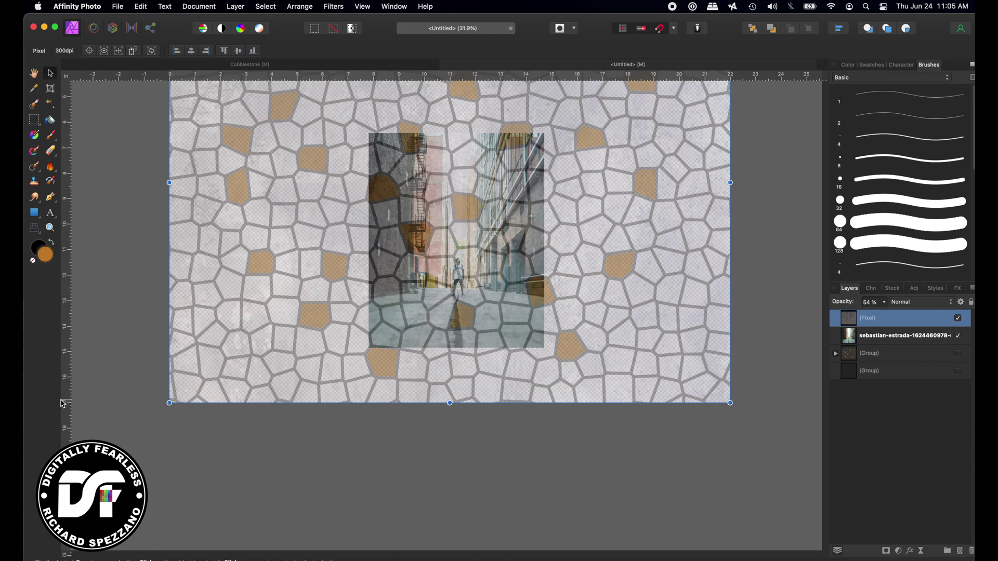
key(super+minus)
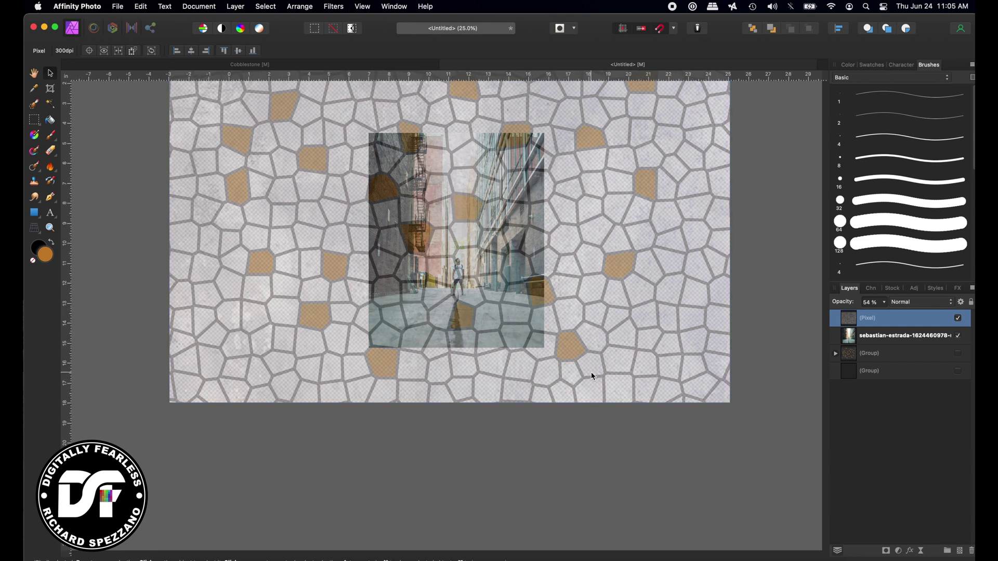
key(super+minus)
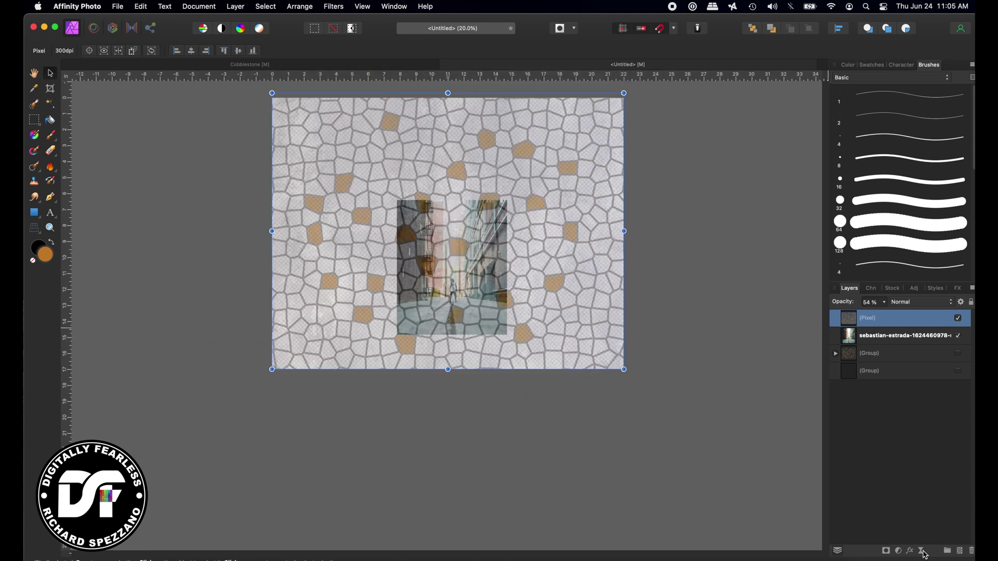
click(924, 553)
Add a Live Perspective filter, stretching the bottom corners outward and lowering the top corners to the horizon.
click(443, 392)
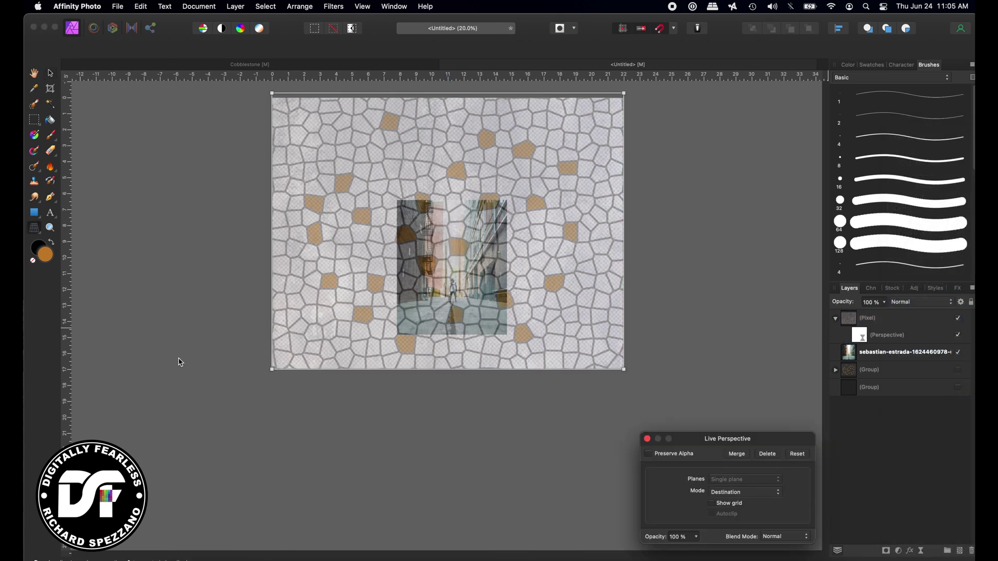
drag(273, 371, 156, 370)
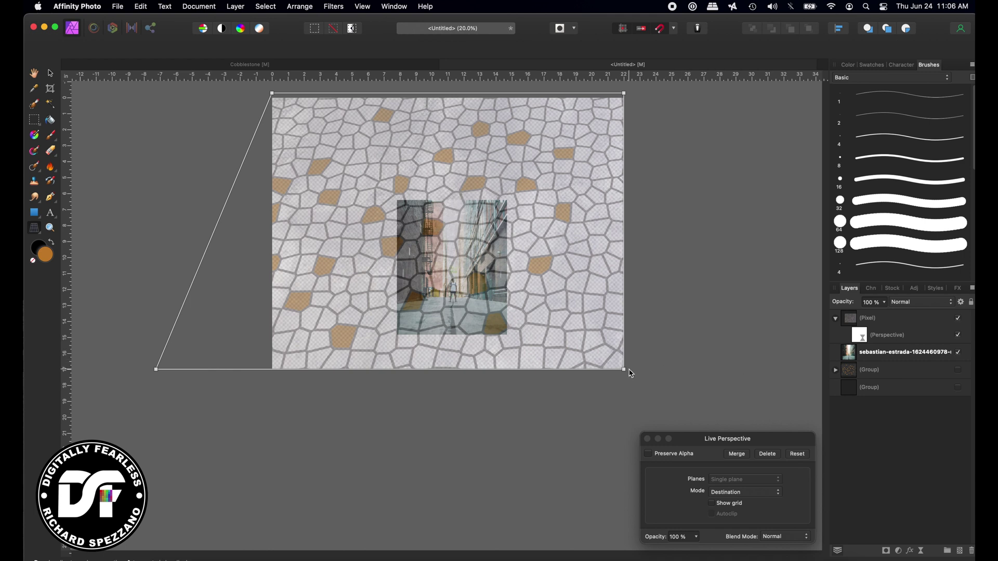
drag(623, 369, 789, 371)
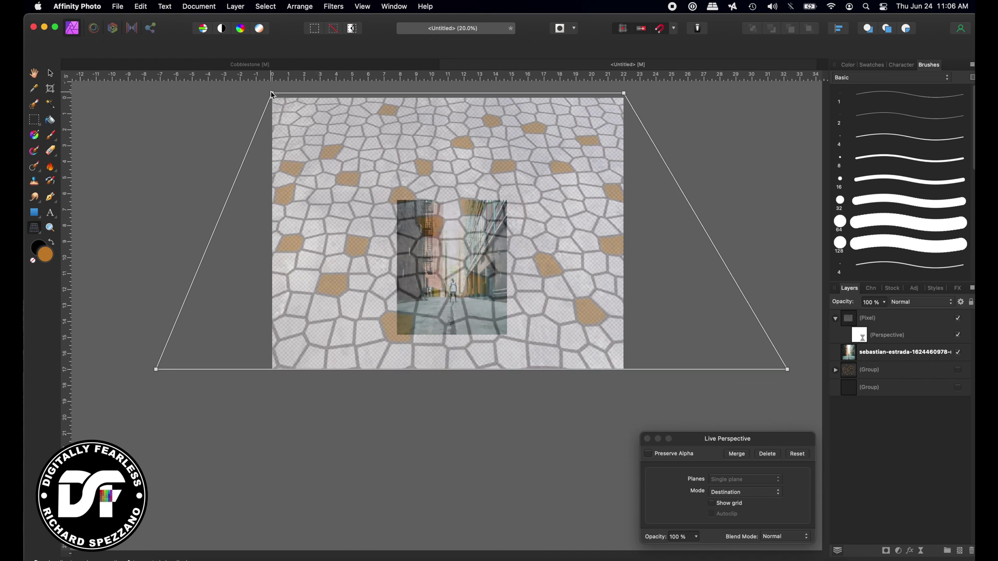
drag(272, 95, 357, 202)
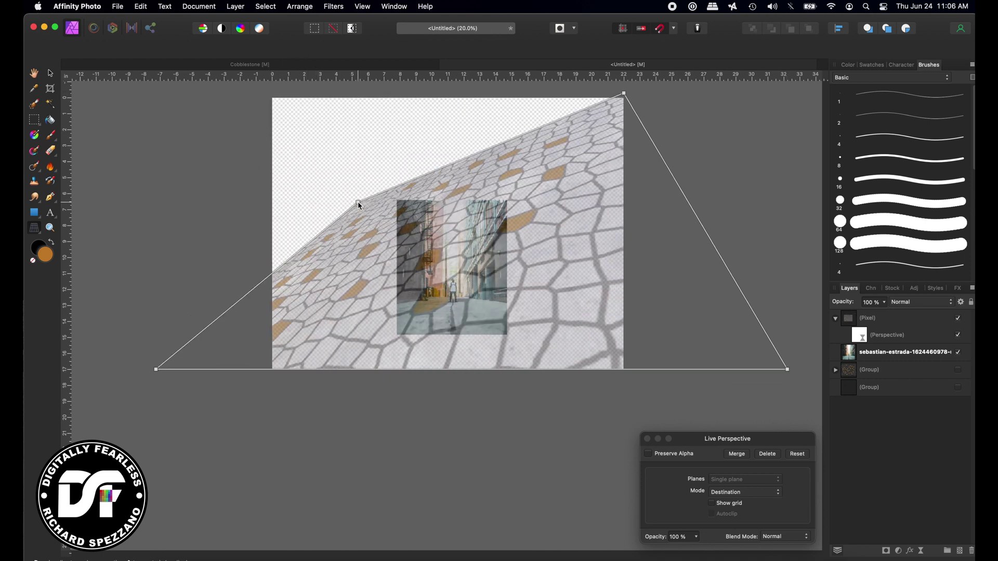
drag(627, 95, 546, 238)
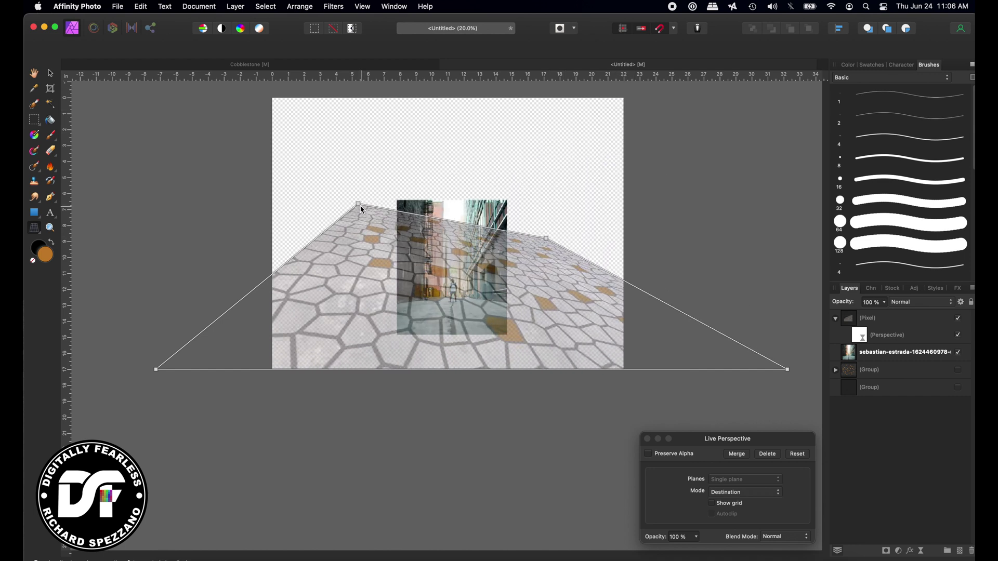
drag(358, 204, 398, 270)
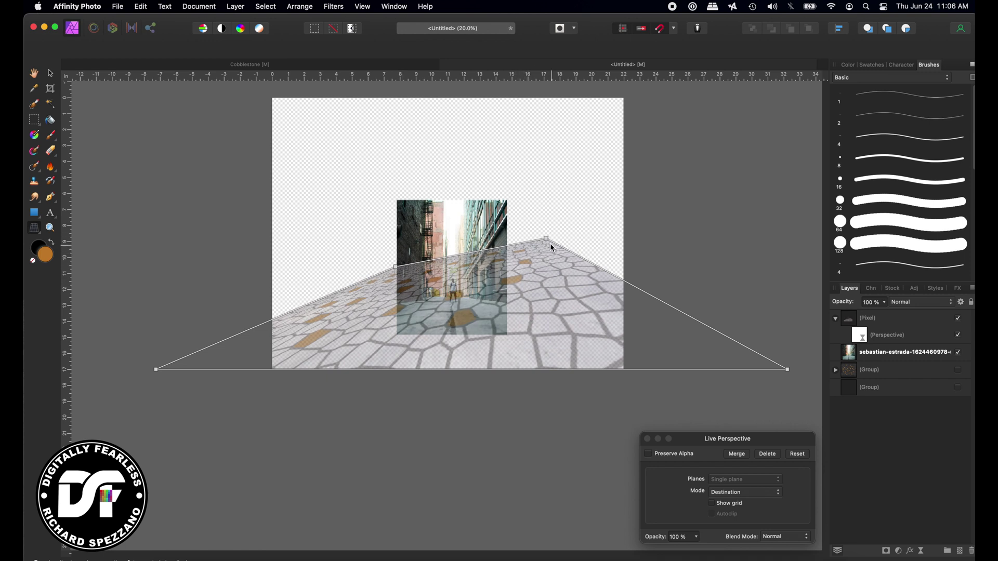
drag(547, 238, 516, 271)
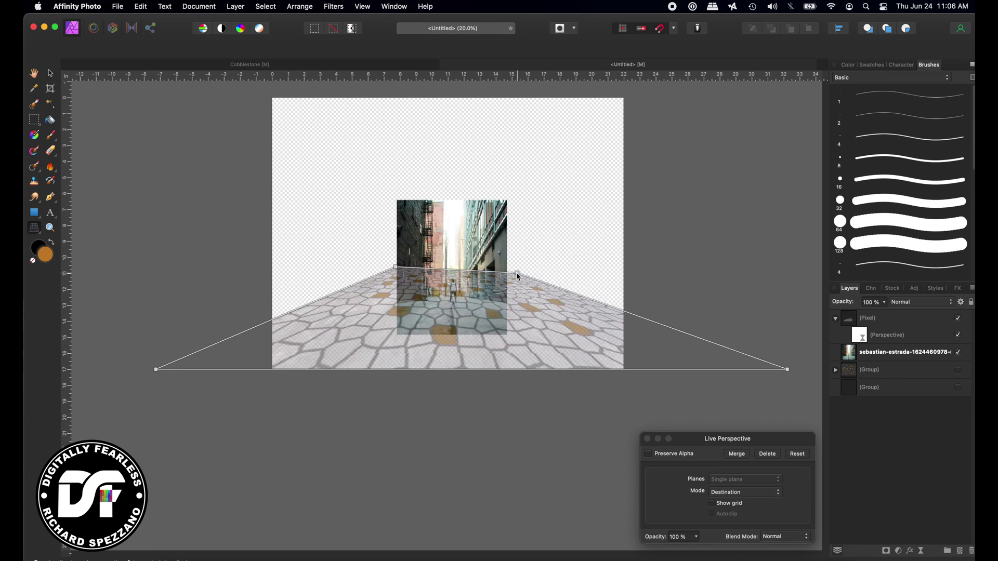
Align both top perspective corners with the alley's ground line and widen the near right corner.
key(super+equal)
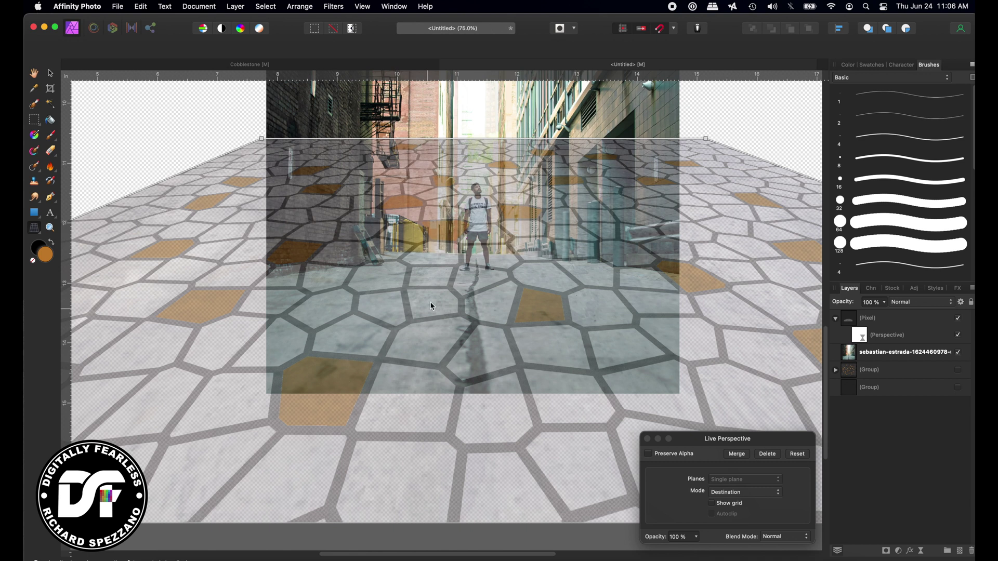
drag(263, 140, 391, 256)
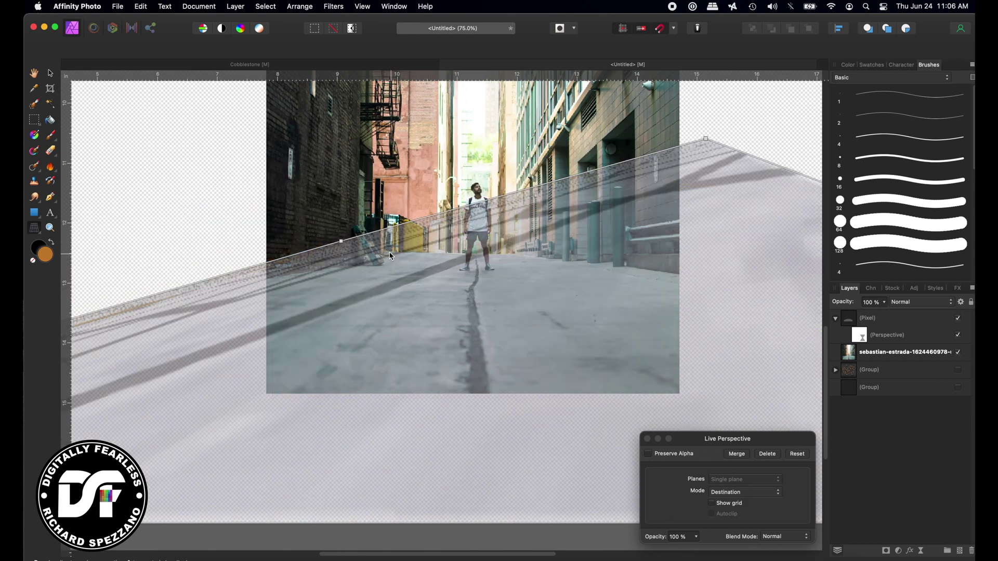
drag(704, 139, 529, 258)
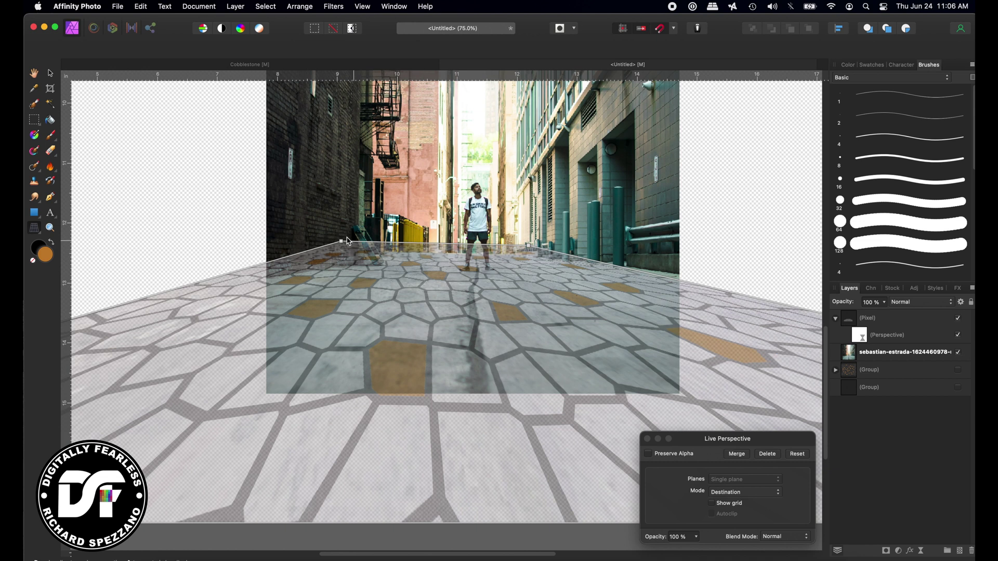
drag(342, 242, 424, 251)
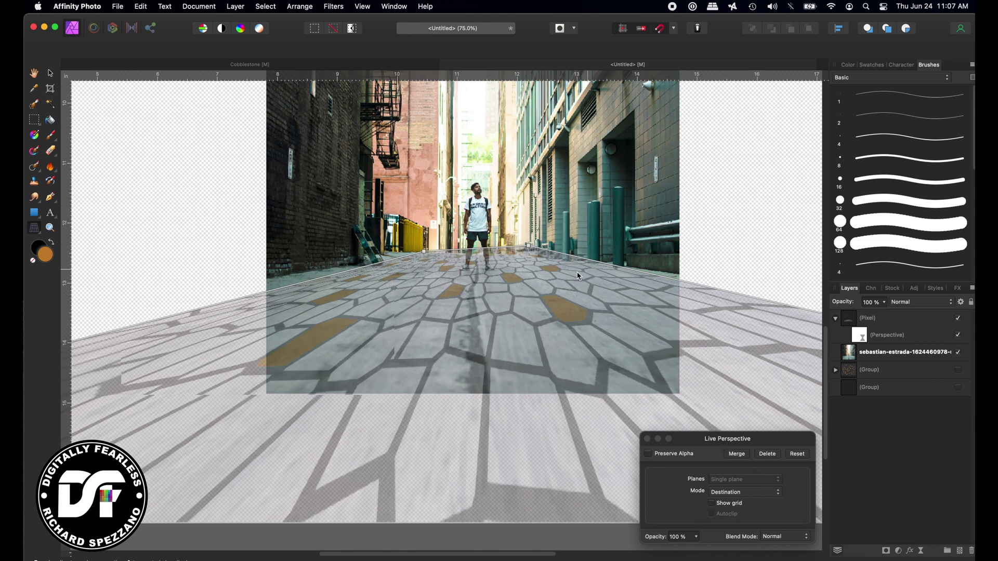
drag(528, 244, 522, 253)
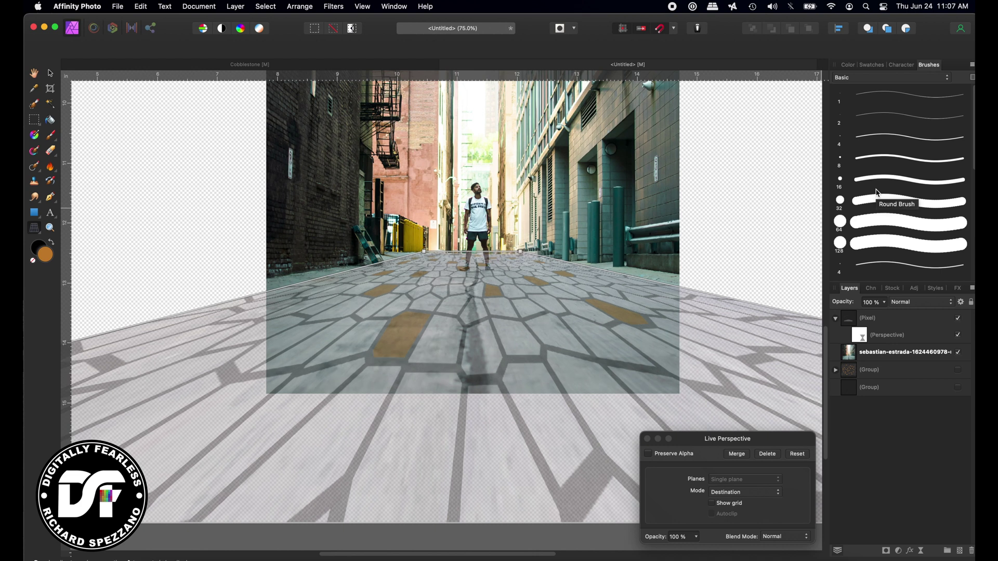
key(super+1)
key(super+minus)
key(super+minus)
key(super+minus)
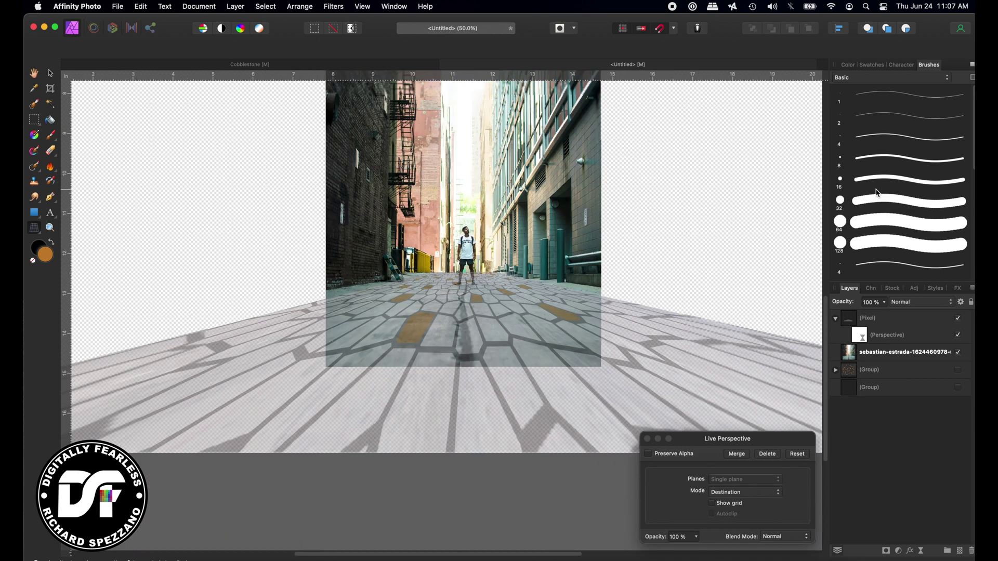
drag(706, 357, 730, 350)
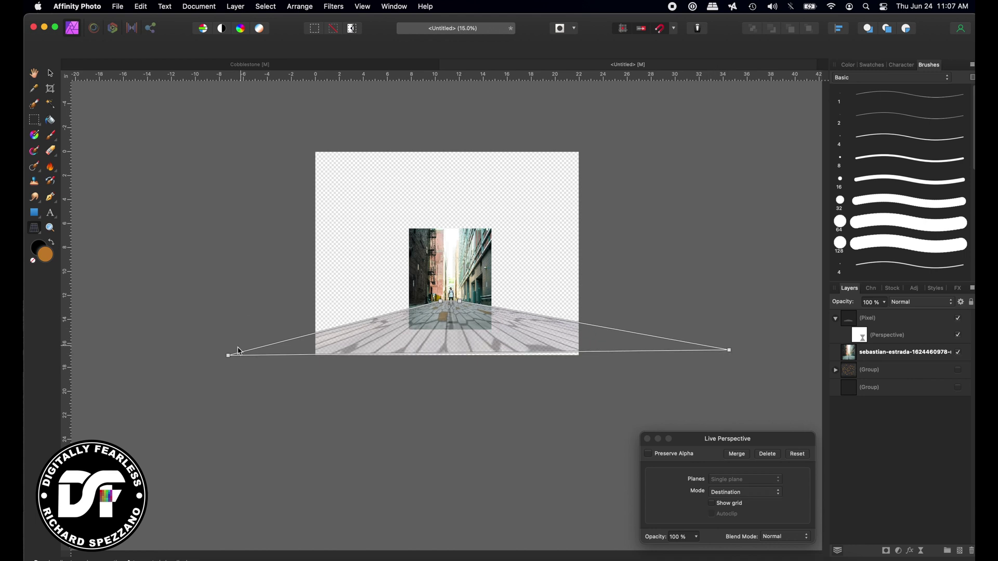
Pull the near corners up and inward to flatten the floor, then finish the perspective warp.
drag(228, 358, 283, 335)
drag(729, 350, 663, 335)
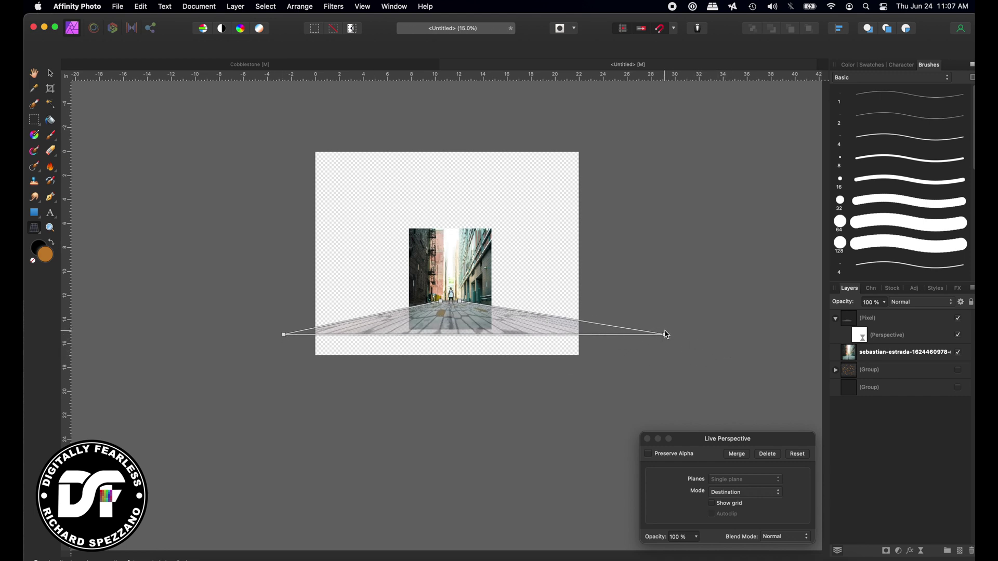
drag(285, 336, 294, 330)
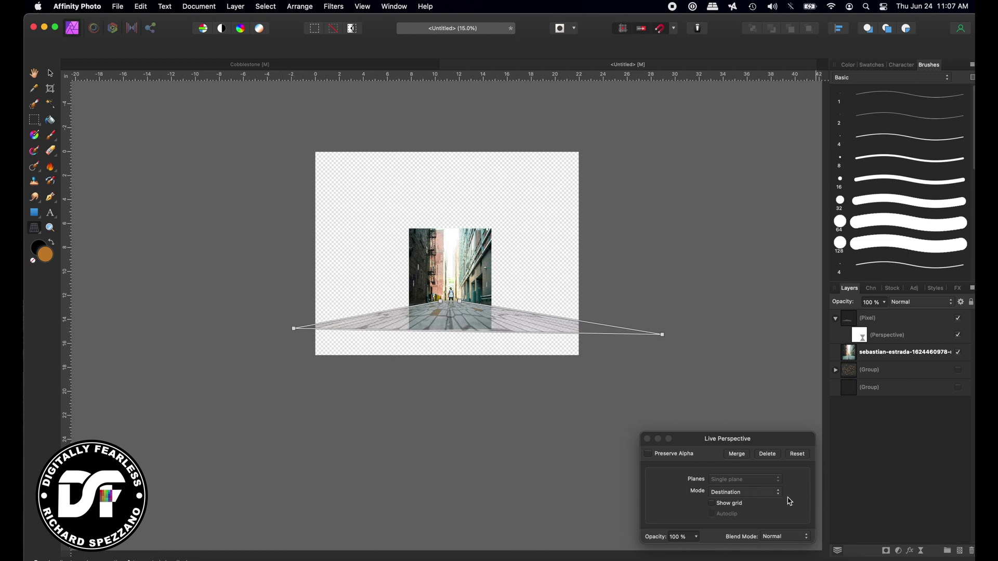
key(super+0)
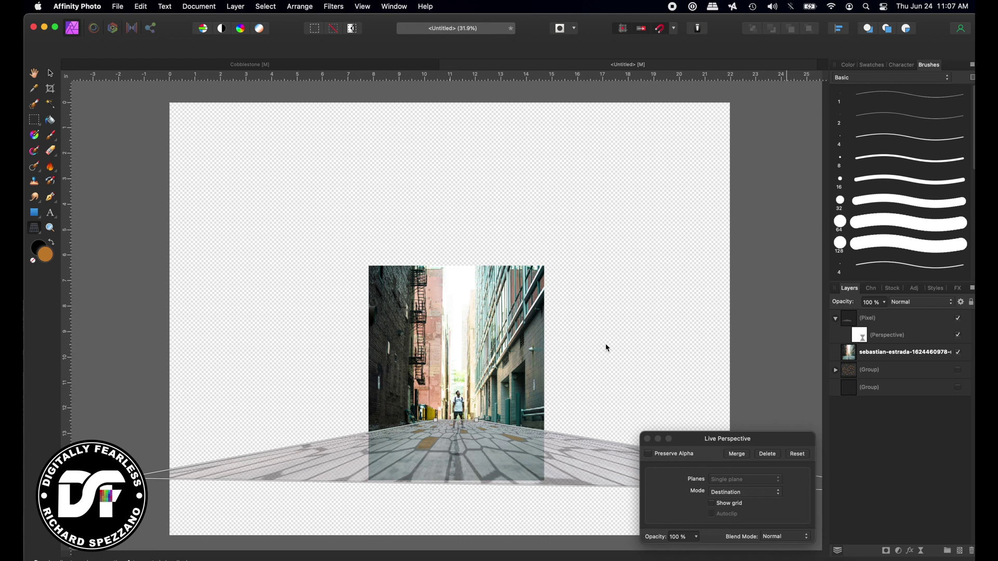
click(853, 324)
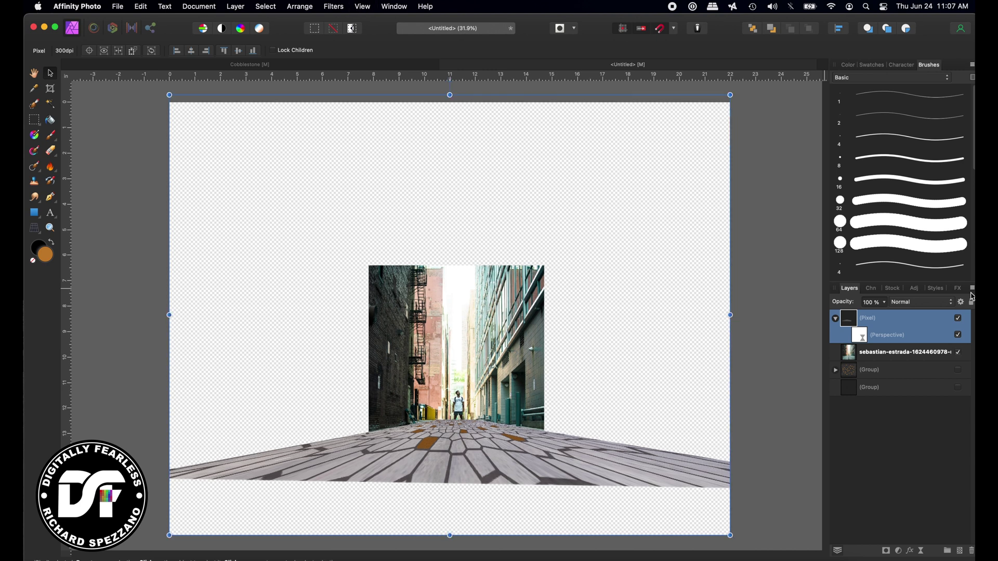
key(super+minus)
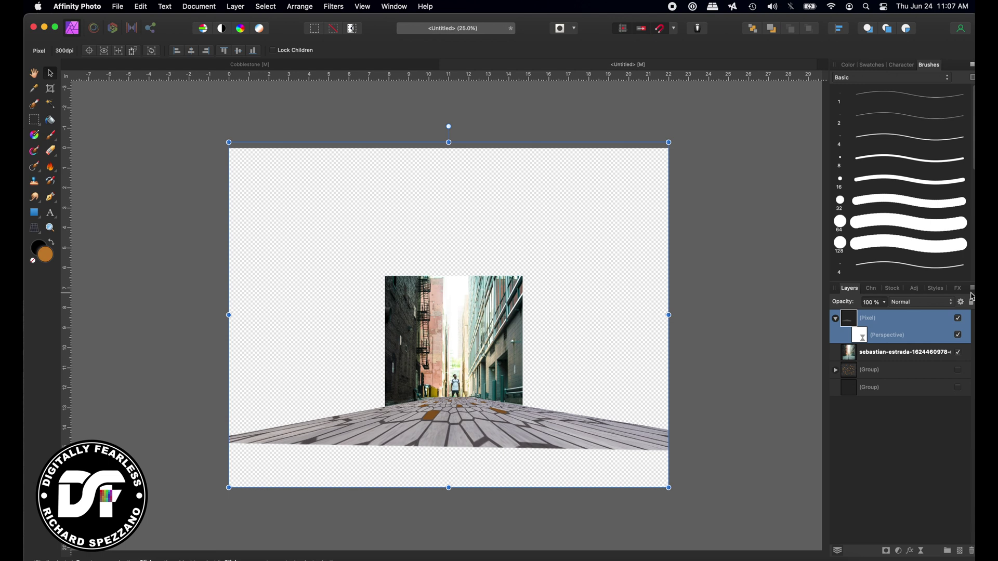
key(super+plus)
key(super+plus)
key(super+plus)
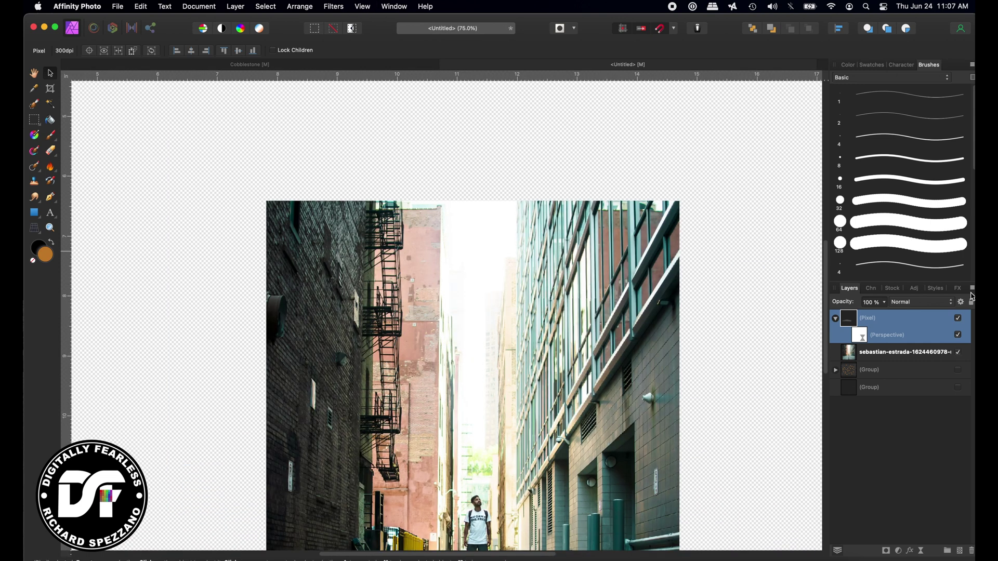
scroll(673, 330, down, 5)
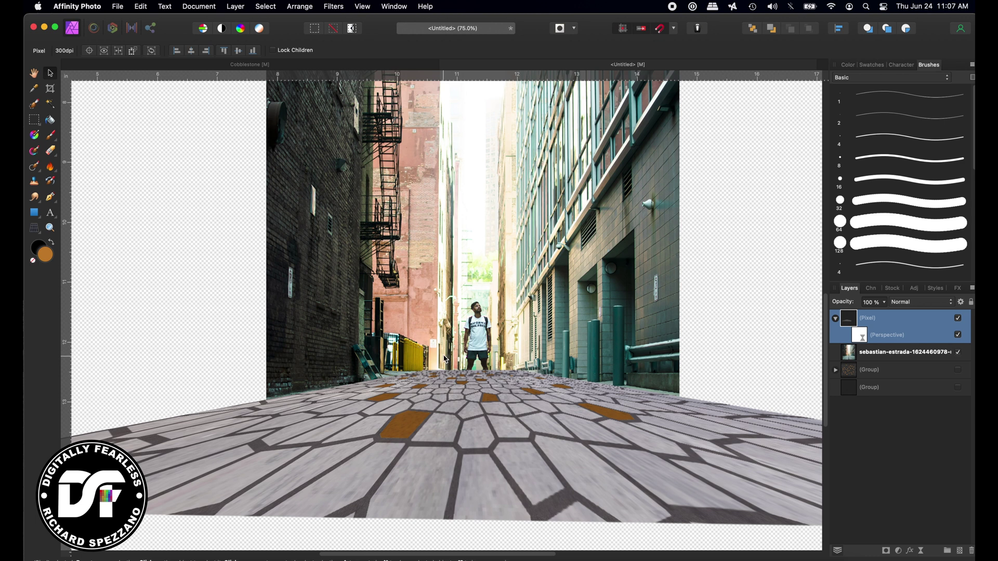
key(super+minus)
key(super+minus)
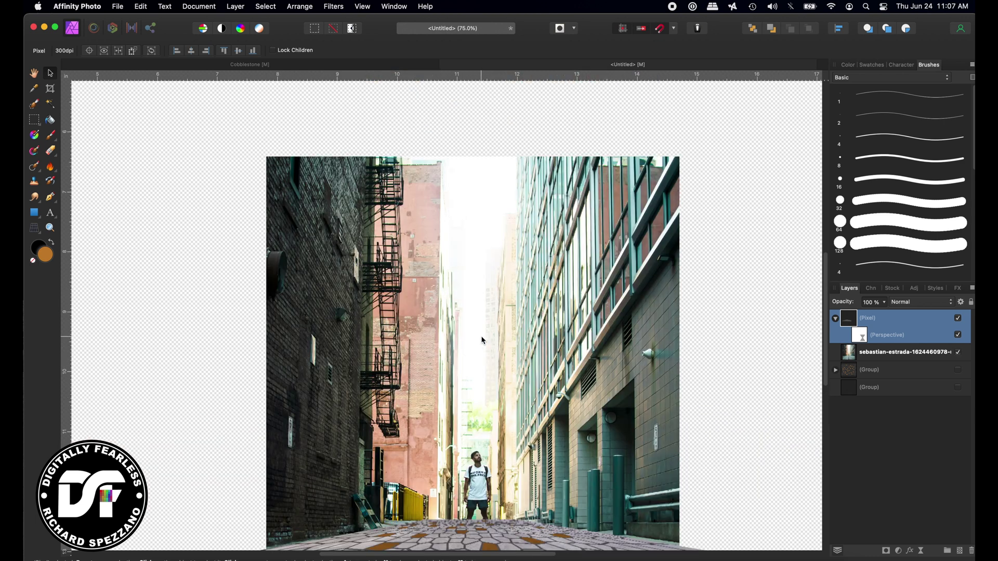
key(v)
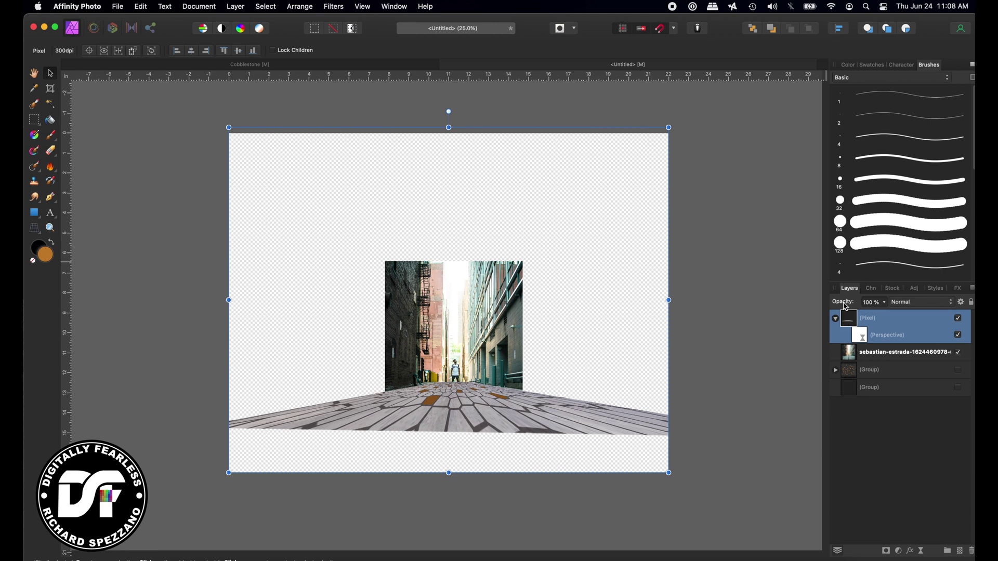
Move the alley photo above the flagstone layer and rasterize the flagstone layer to bake its perspective.
drag(850, 358, 857, 320)
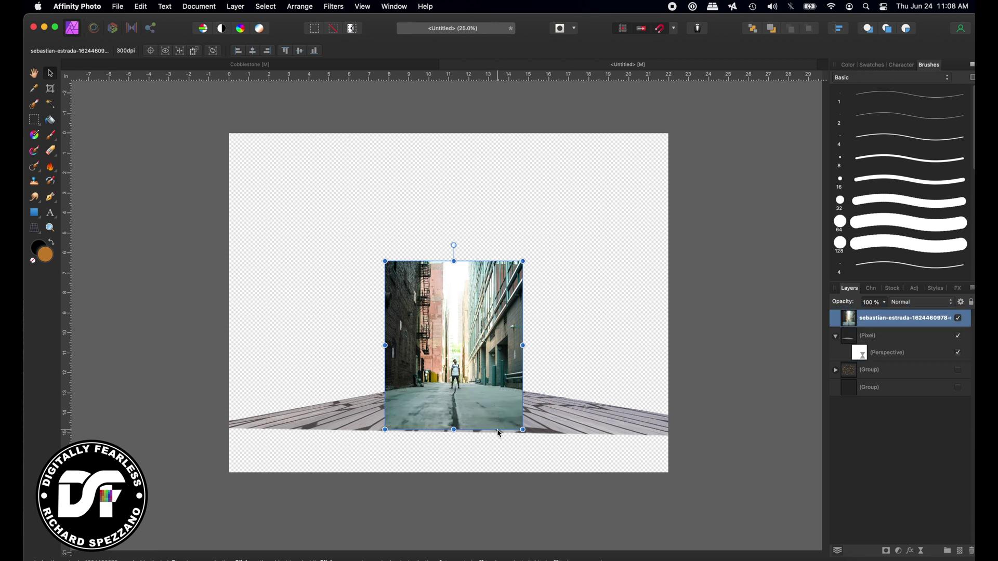
click(849, 341)
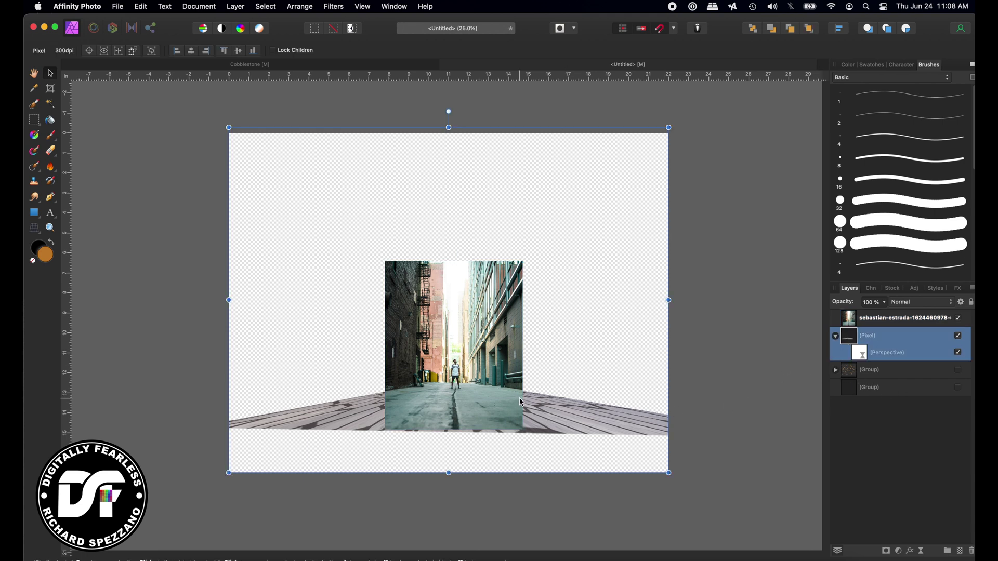
right_click(902, 332)
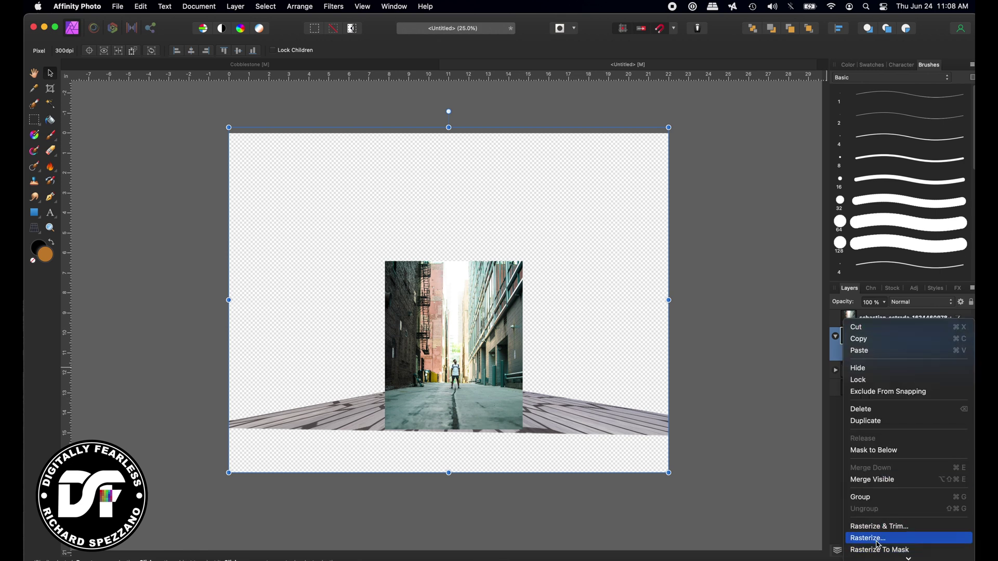
click(879, 541)
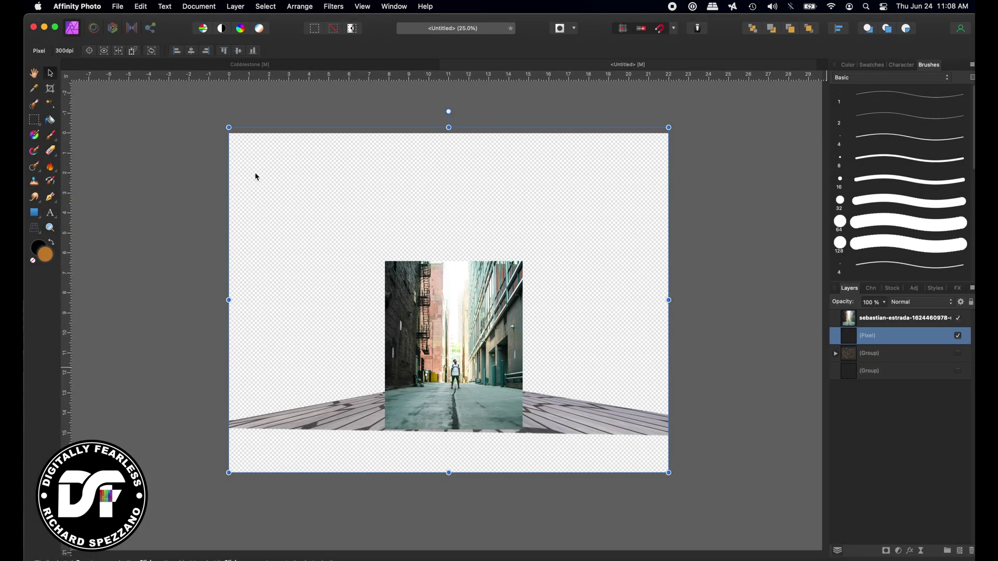
Delete the flagstones outside a rectangle around the alley photo and move that layer above the photo.
click(34, 120)
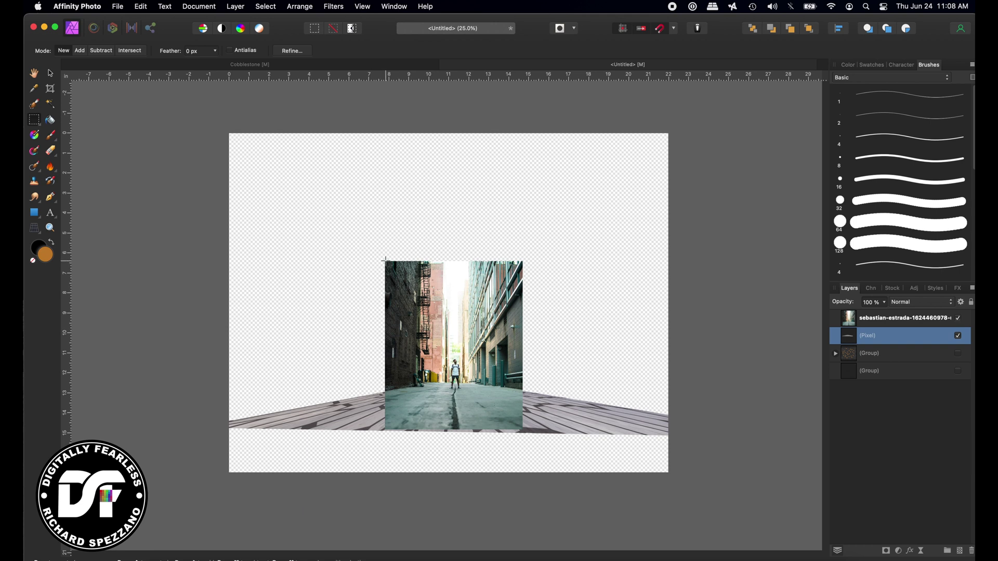
drag(385, 261, 523, 430)
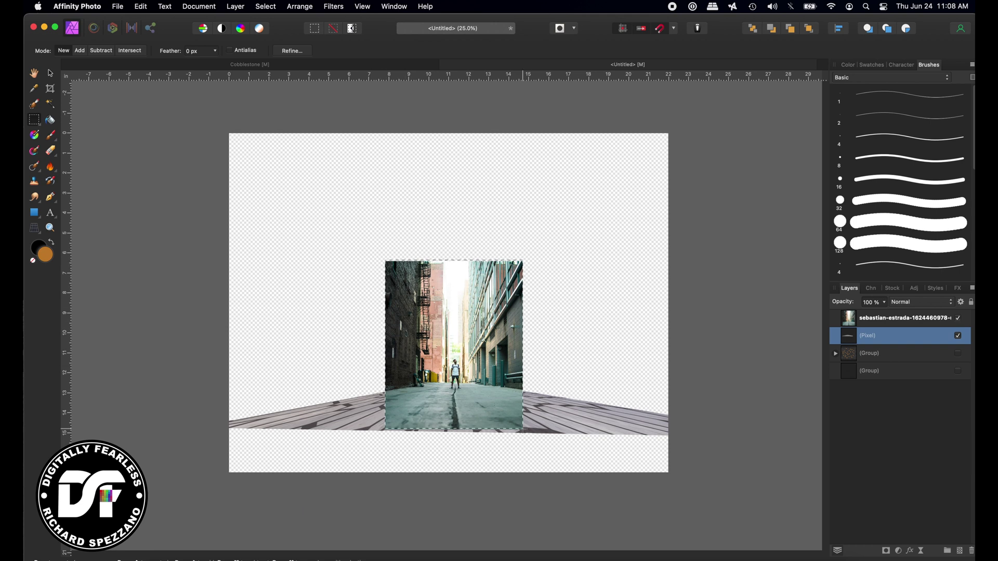
click(266, 7)
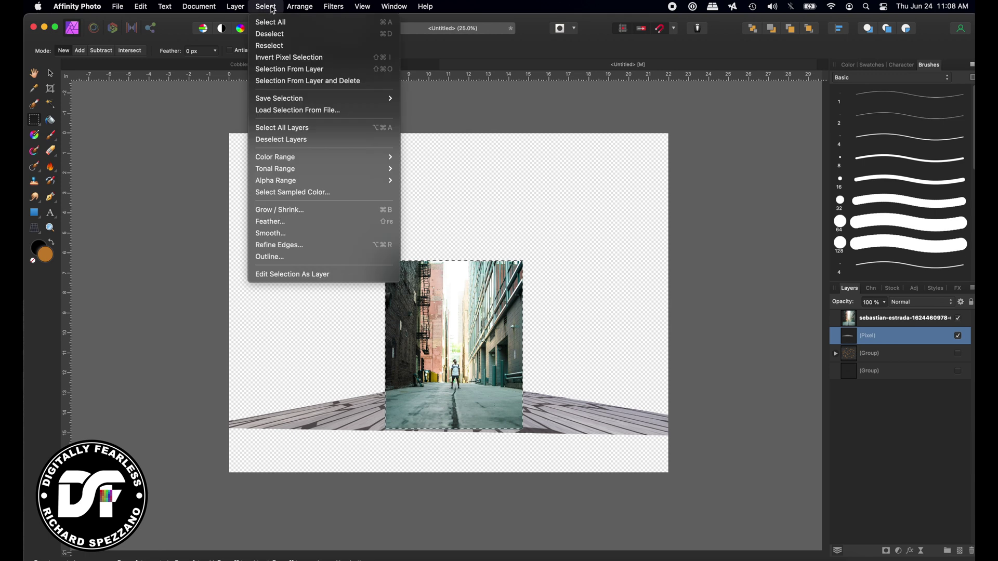
click(271, 58)
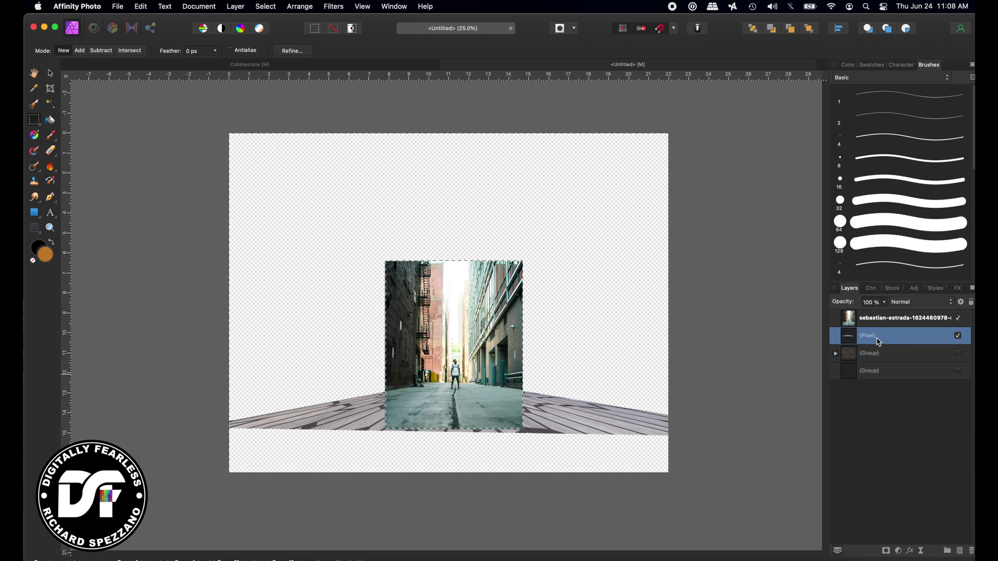
key(Delete)
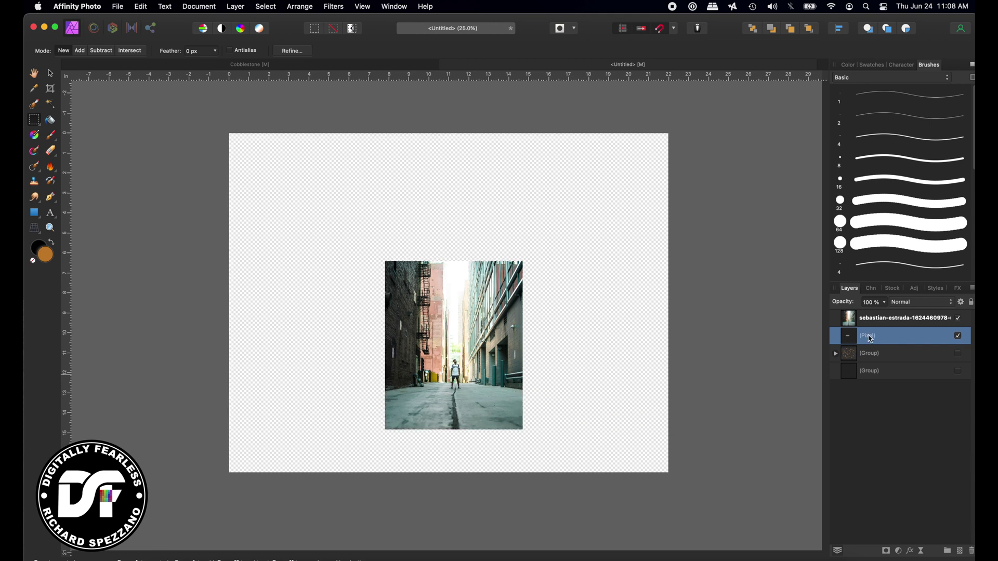
drag(856, 341, 851, 314)
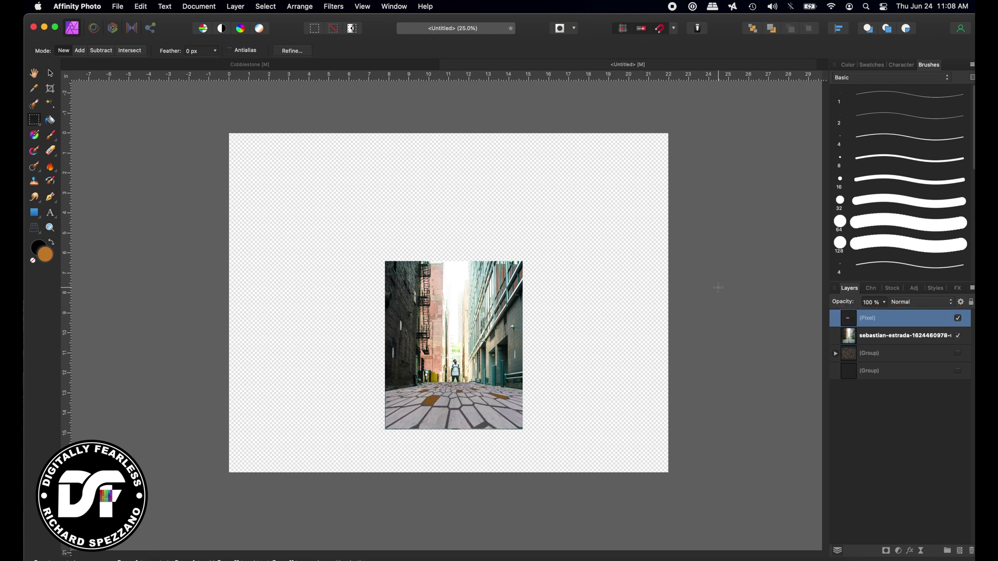
Return the flagstone layer to 100% opacity and hide it to reveal the original ground.
key(super+equal)
key(super+equal)
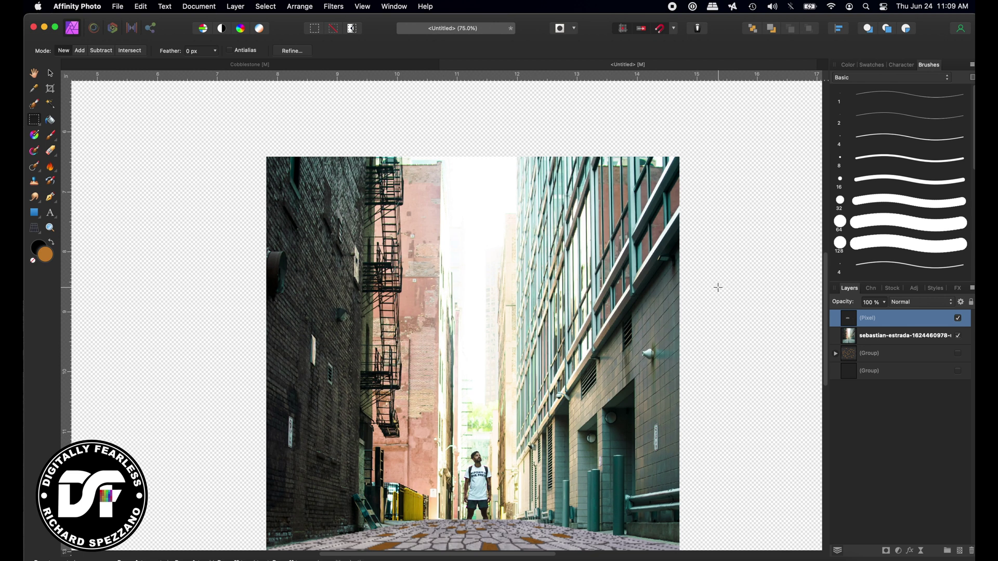
scroll(718, 287, down, 5)
scroll(718, 288, up, 5)
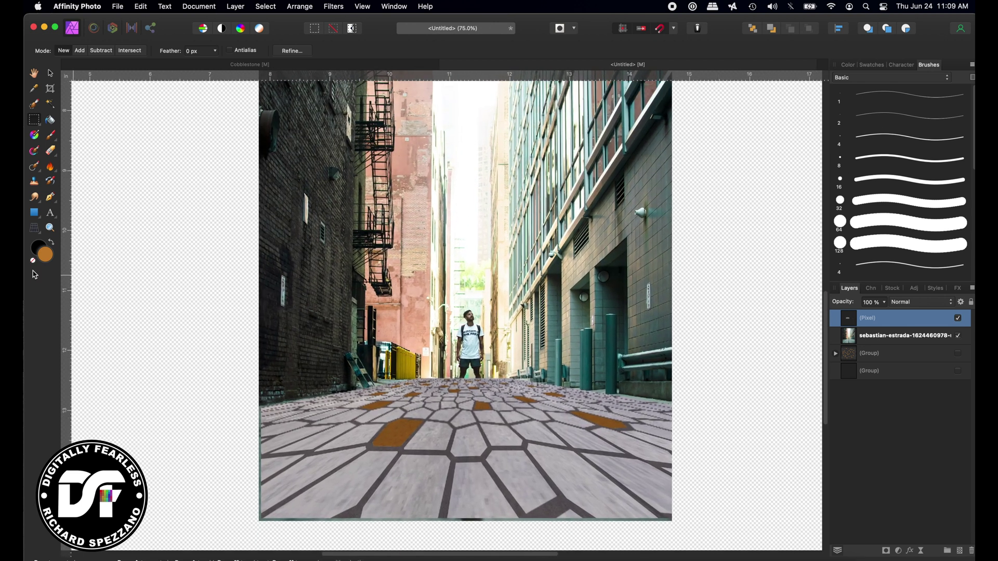
click(50, 72)
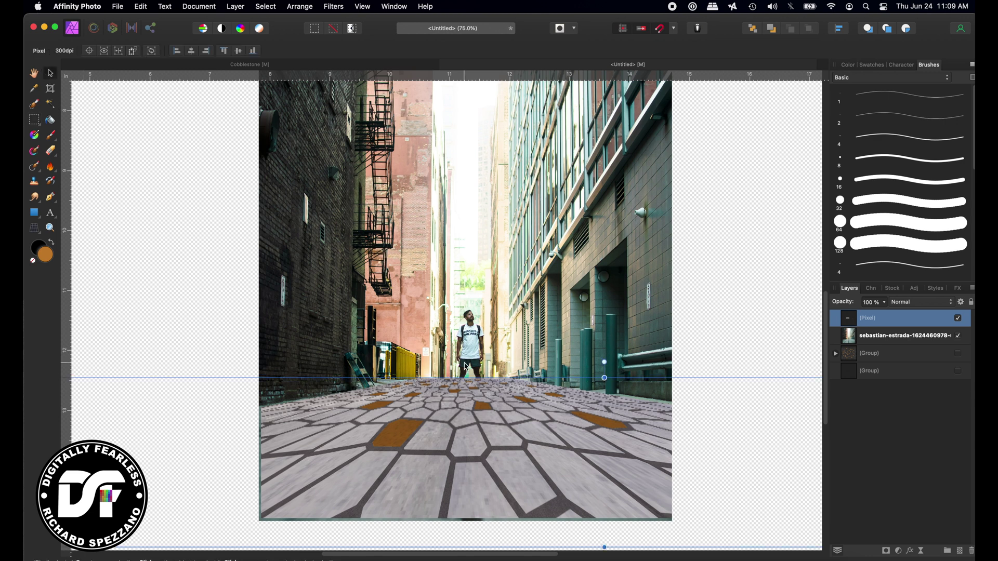
mouse_move(849, 303)
mouse_down()
mouse_move(828, 303)
mouse_move(855, 305)
mouse_up()
click(958, 318)
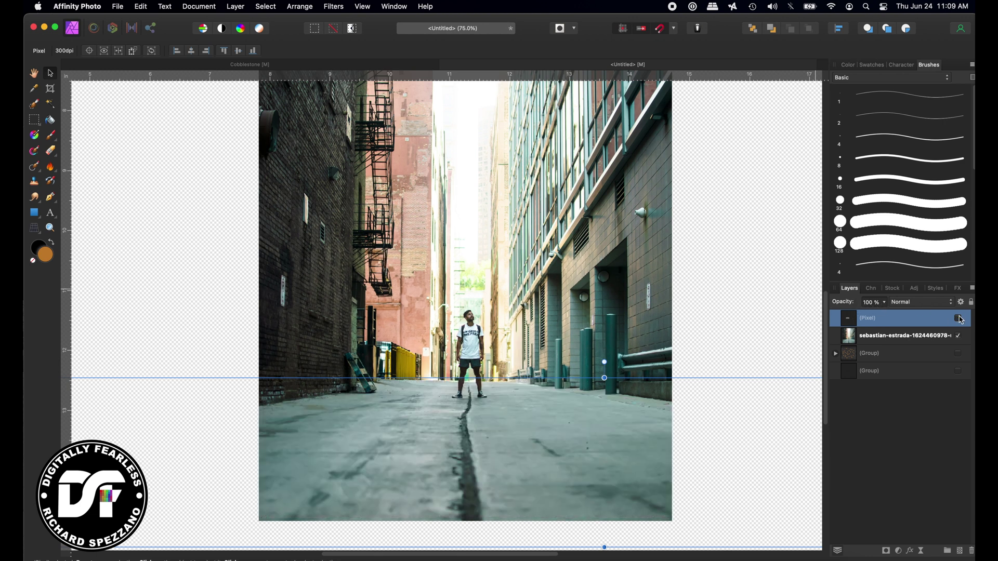
Zoom in to 200% around the man's legs.
click(50, 229)
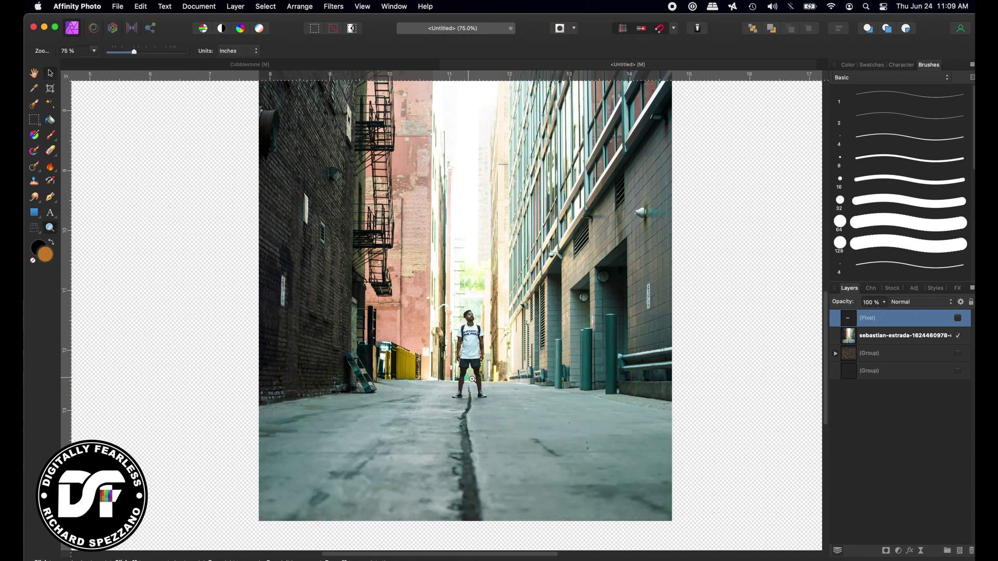
click(469, 375)
click(469, 376)
click(469, 375)
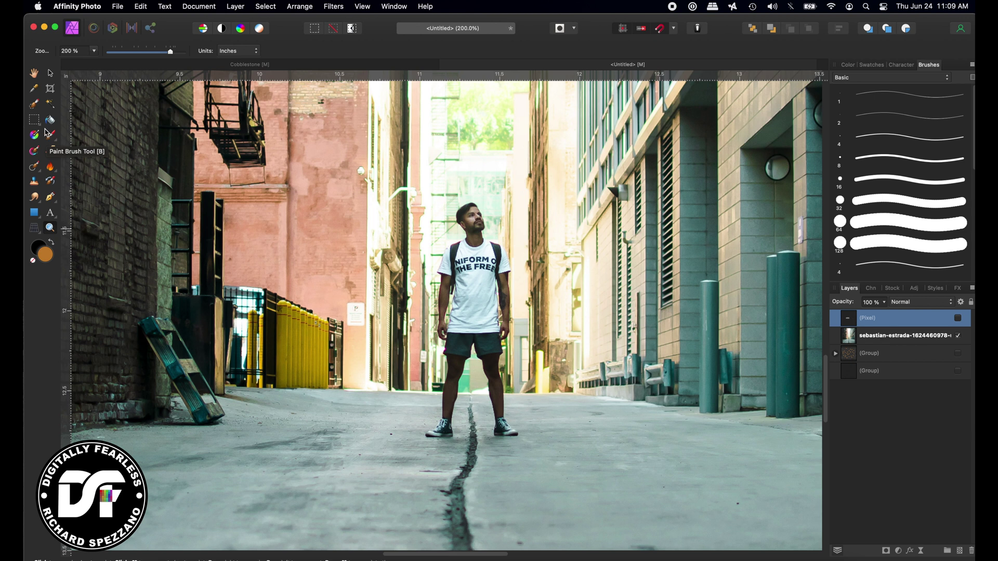
click(34, 103)
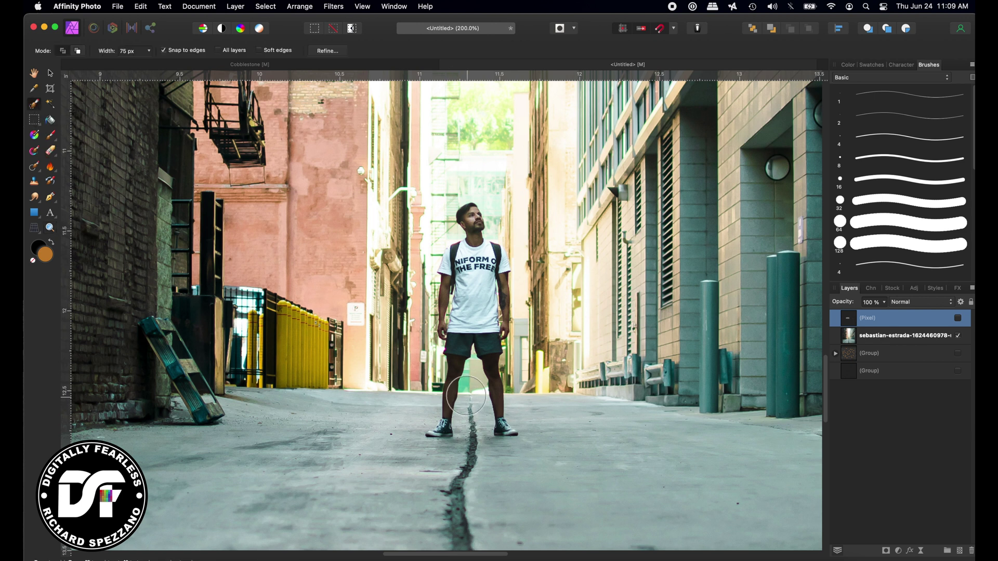
Paint a selection over the man's legs with a smaller Selection Brush.
key(bracketleft)
key(bracketleft)
key(bracketleft)
key(bracketleft)
key(bracketleft)
drag(449, 401, 449, 407)
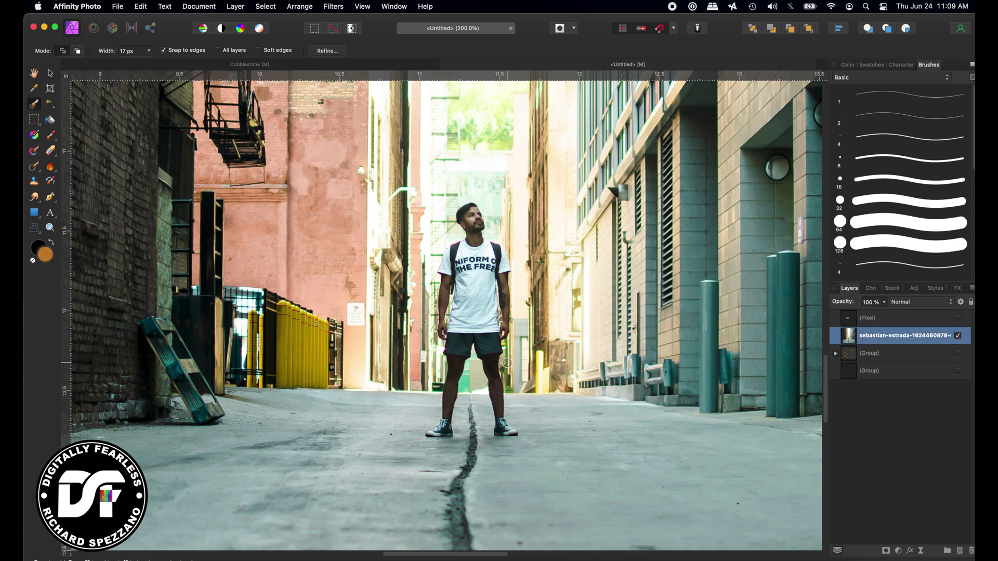
key(alt+bracketleft)
key(super+equal)
key(bracketleft)
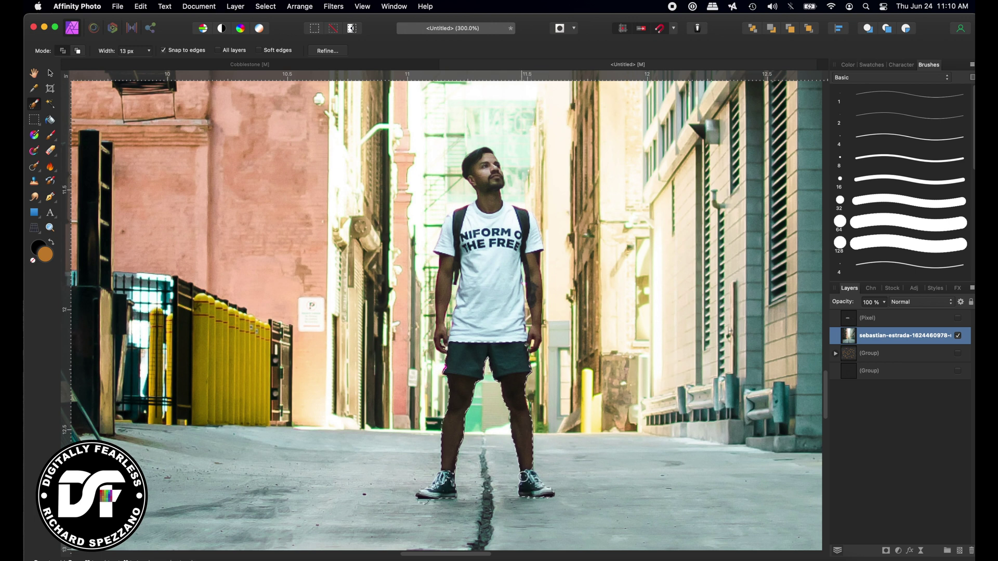
Make the pavement layer active and visible, then mask it using the leg selection.
click(851, 321)
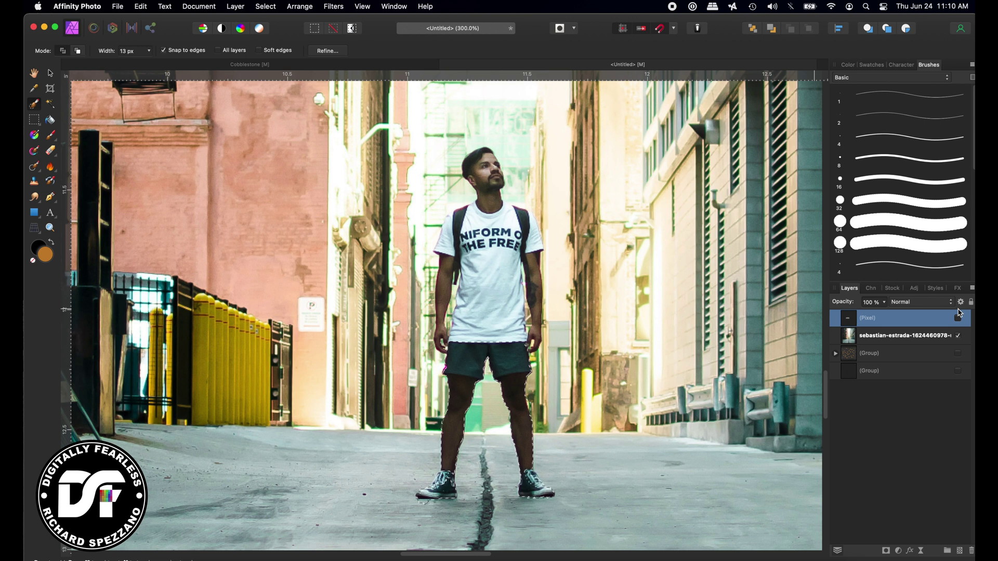
click(958, 318)
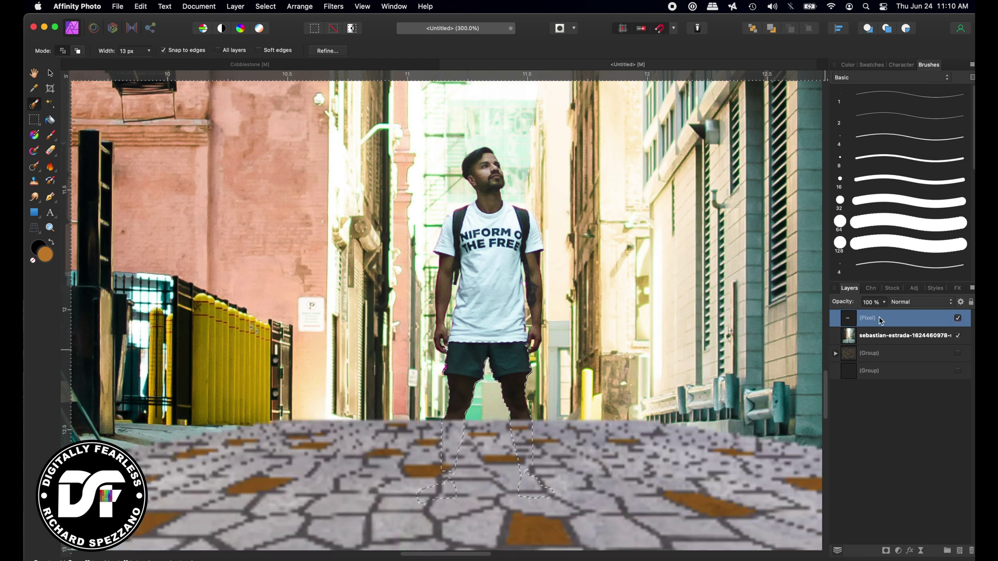
click(886, 551)
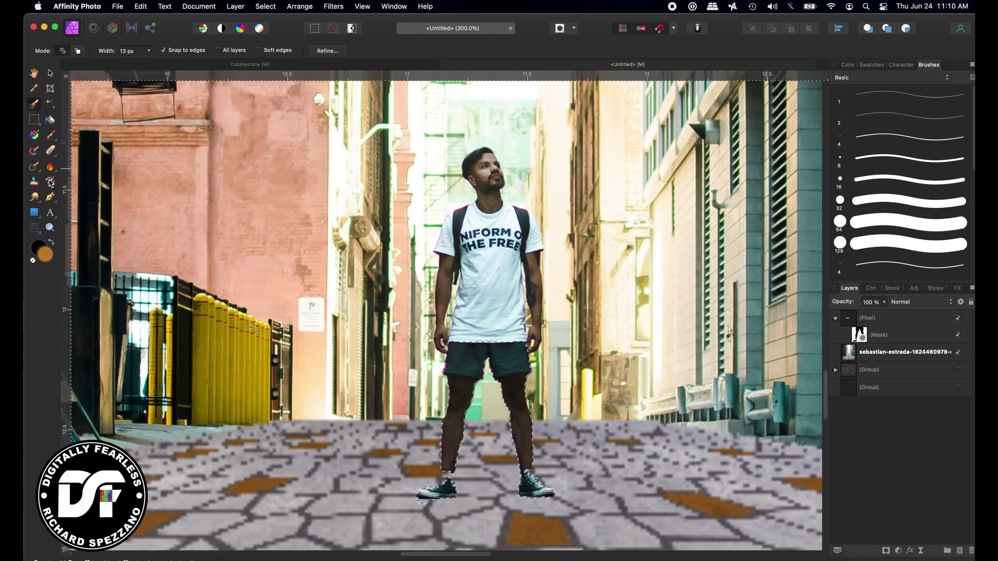
Paint on the mask to touch up the areas around both ankles.
click(50, 134)
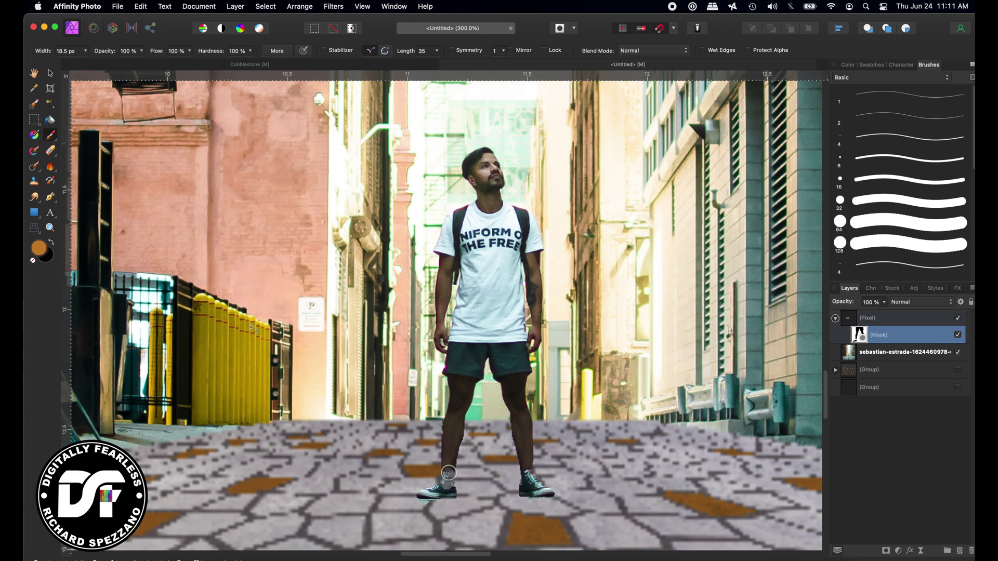
click(447, 475)
click(529, 471)
Check the composite at 100% zoom, then zoom out to 25% to see the full canvas.
key(super+0)
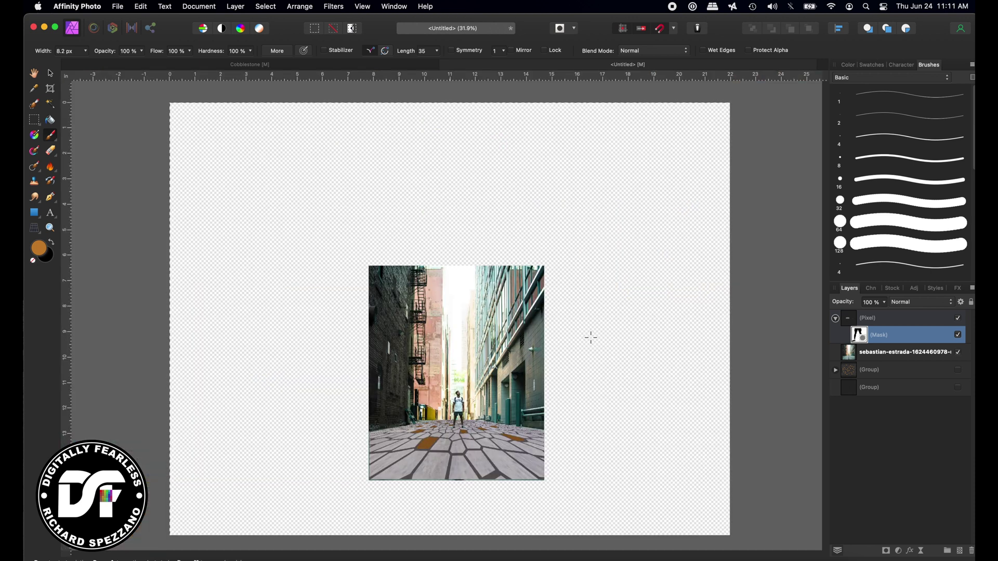
key(super+equal)
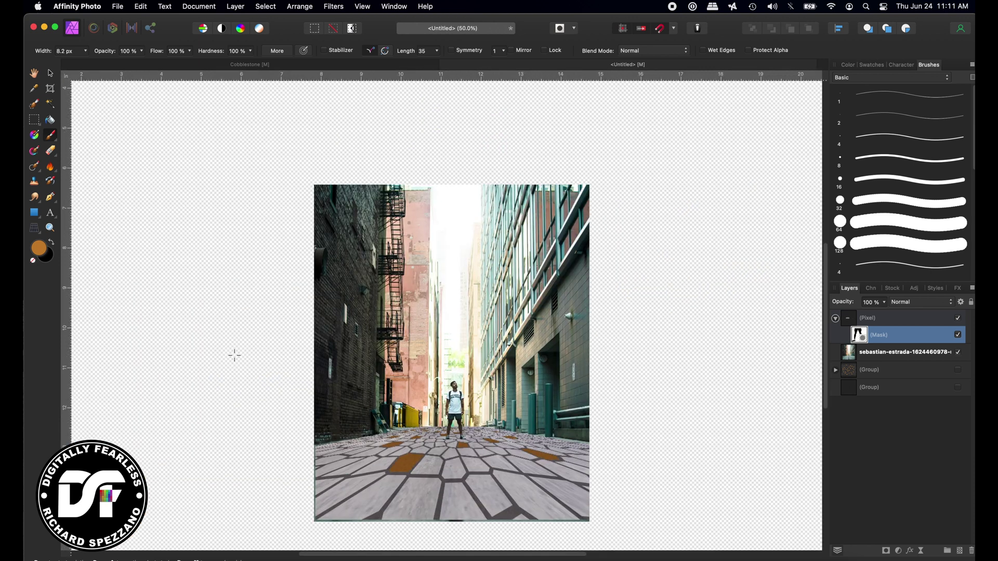
click(50, 229)
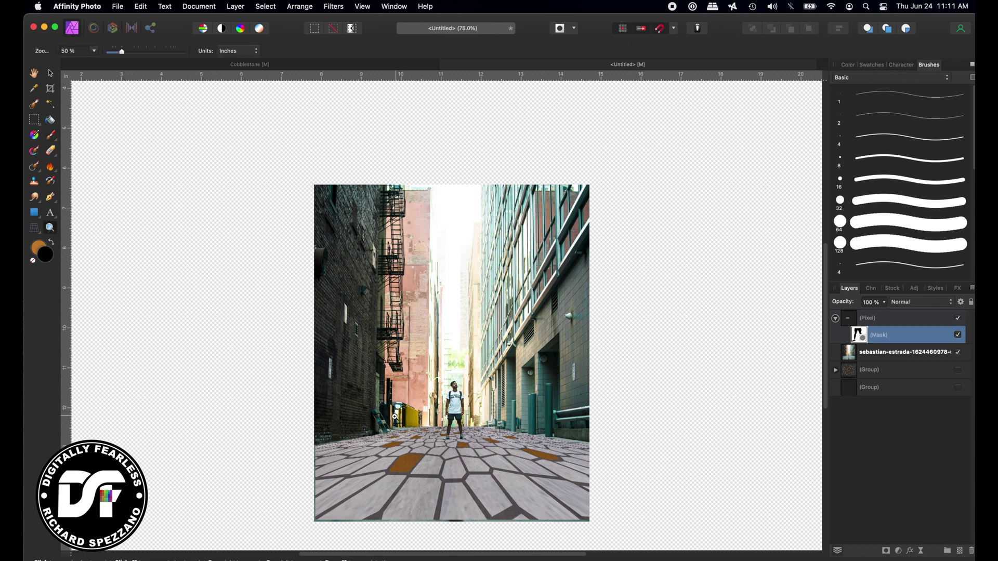
click(408, 411)
scroll(408, 411, down, 2)
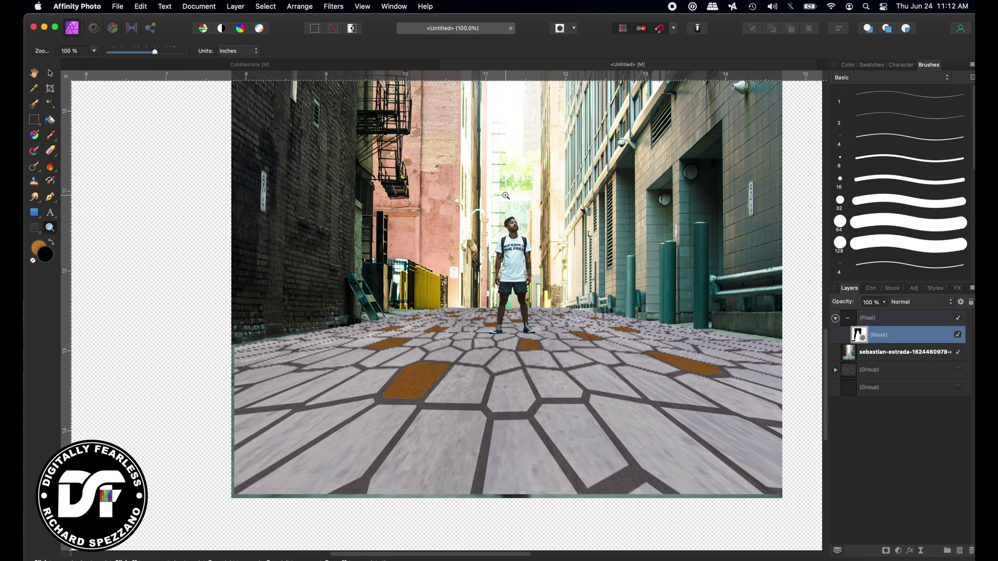
key(super+minus)
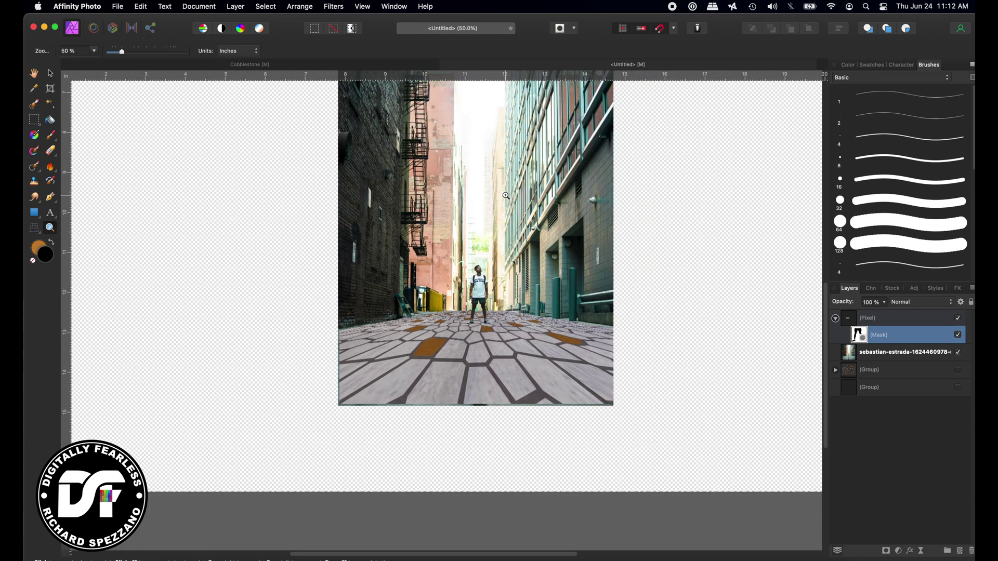
key(super+minus)
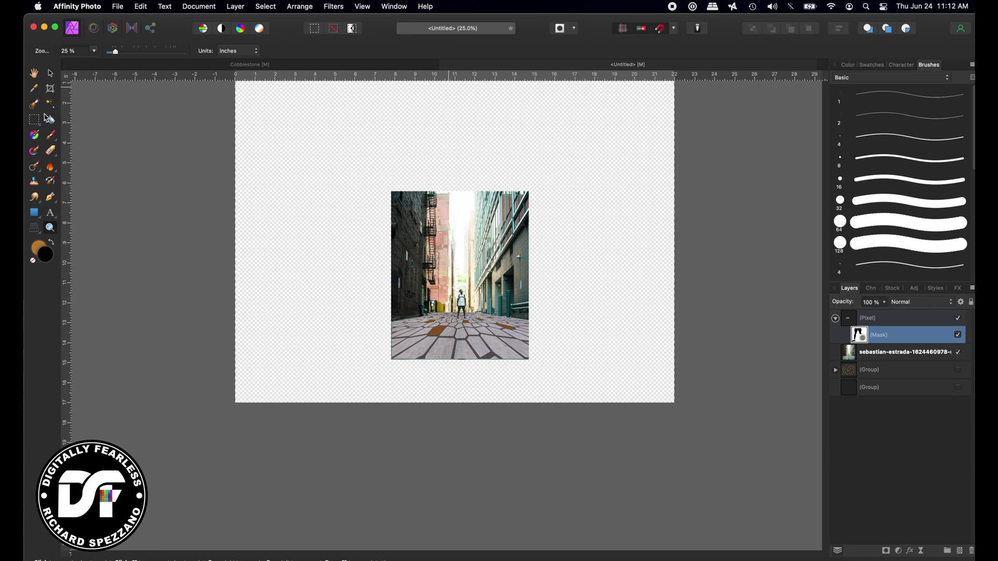
click(50, 88)
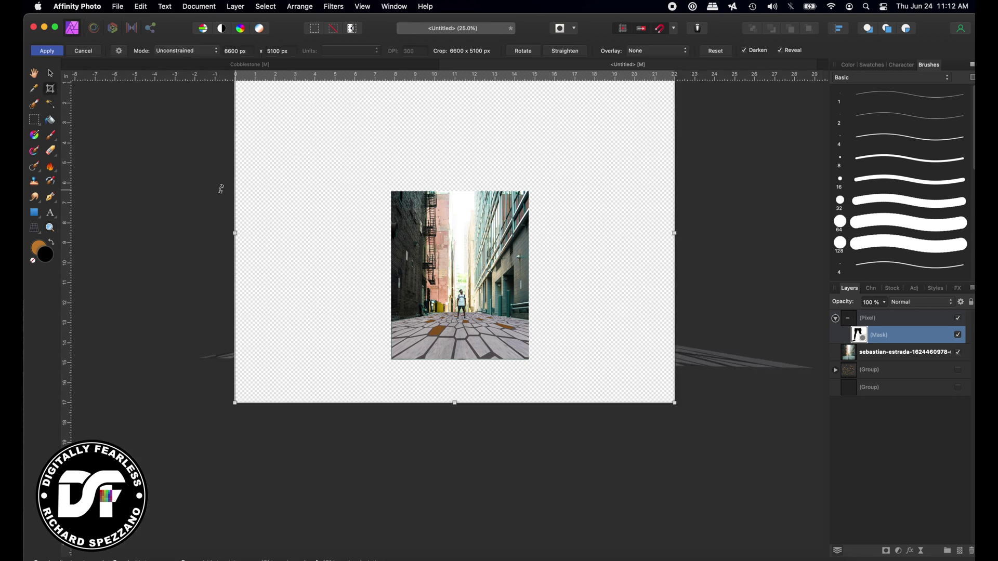
Crop the document tightly to the alley photo's edges, giving 2022 x 2520 px.
drag(236, 236, 391, 234)
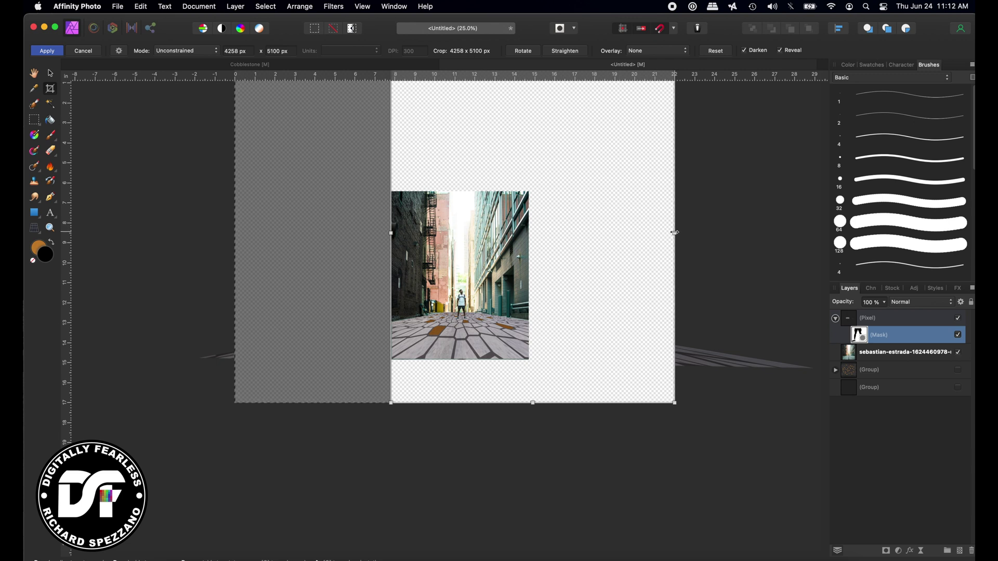
drag(674, 232, 665, 233)
drag(588, 247, 526, 247)
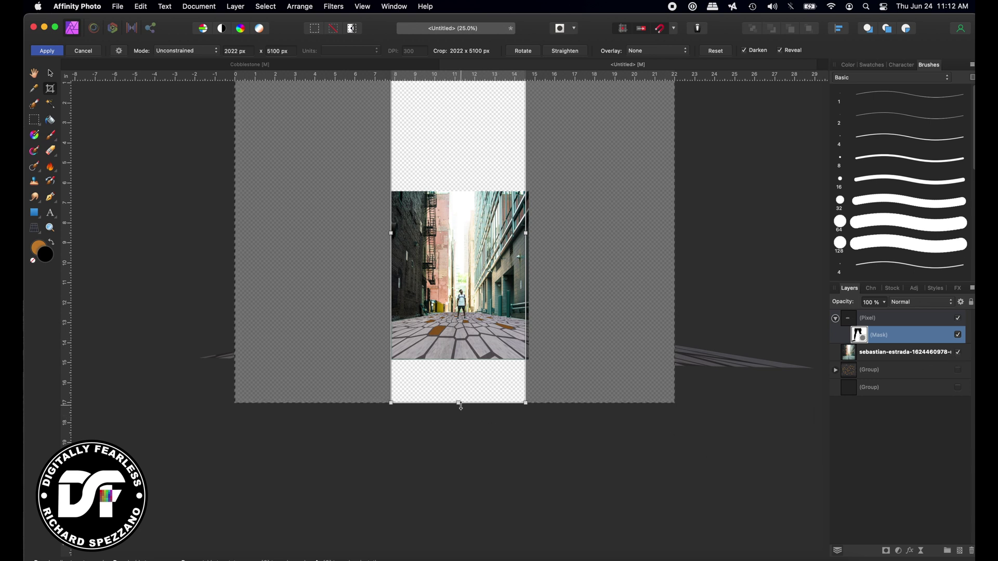
drag(459, 403, 459, 358)
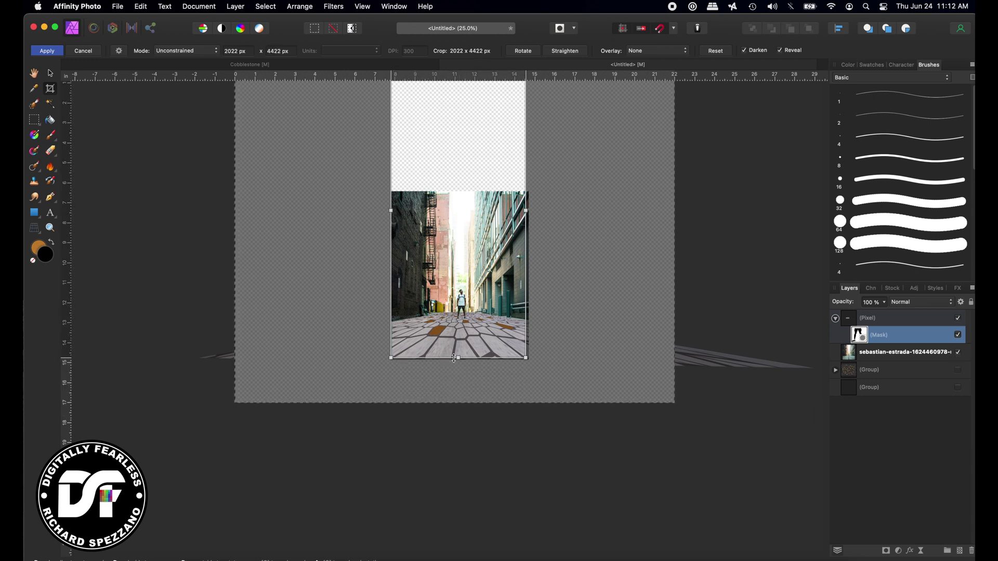
scroll(456, 353, up, 5)
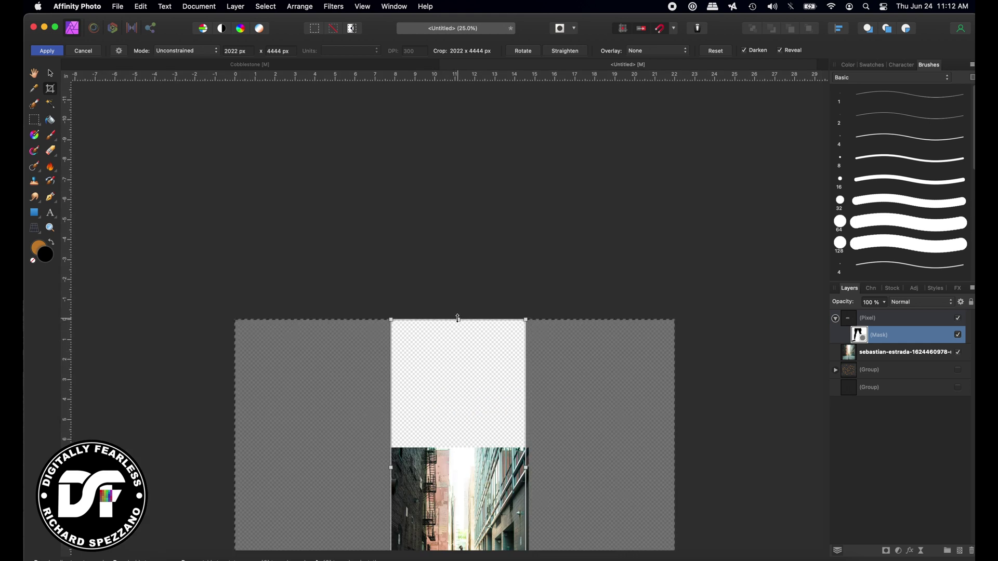
drag(460, 319, 458, 447)
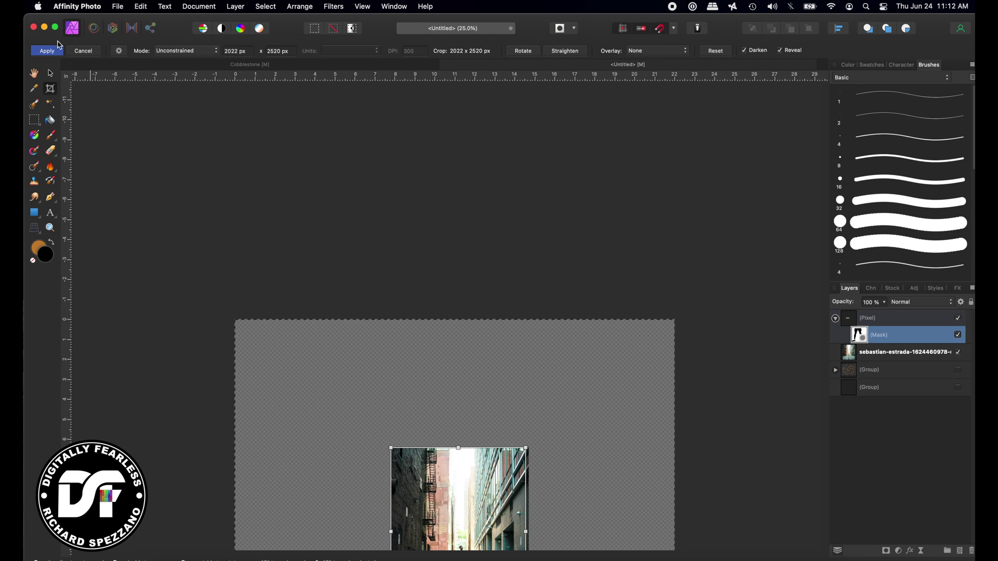
key(Return)
key(h)
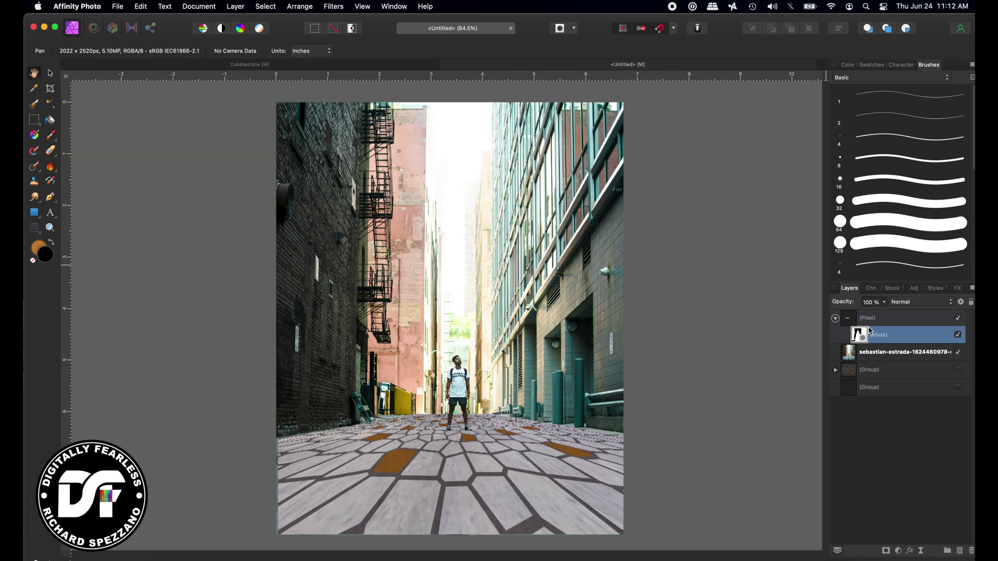
Merge all visible layers into a new top pixel layer, collapse the masked pavement layer, and deselect.
click(235, 6)
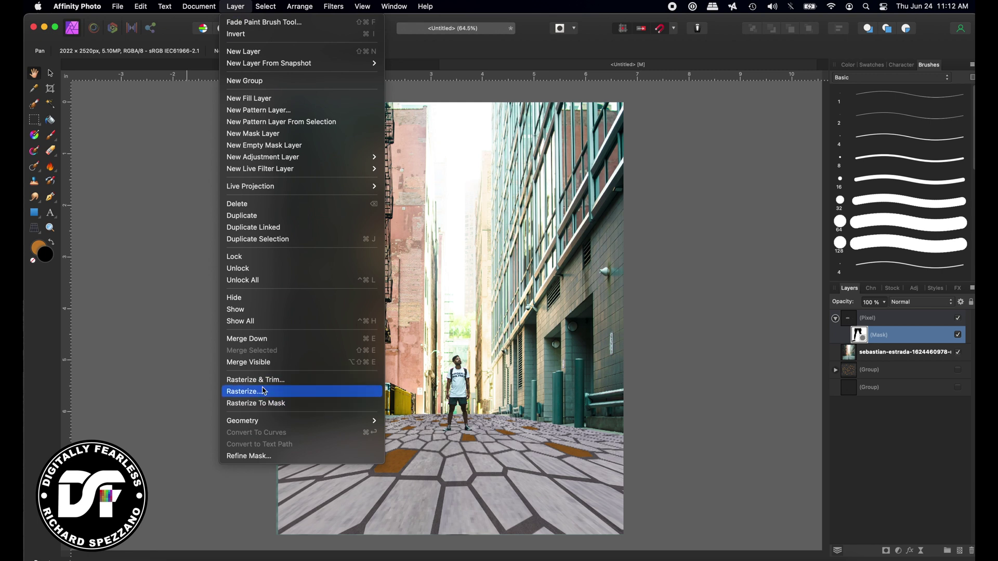
click(257, 364)
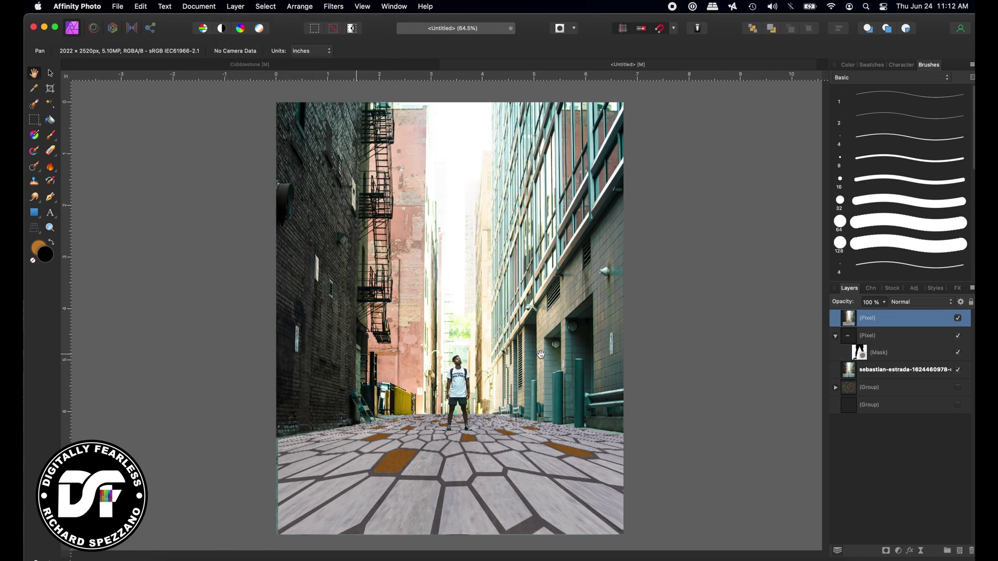
click(835, 336)
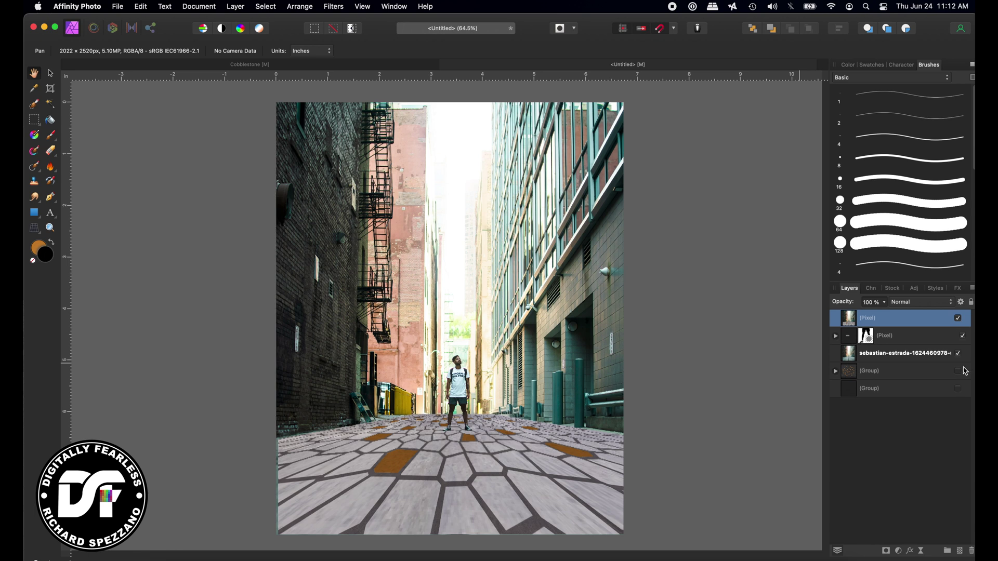
key(super+d)
scroll(696, 256, down, 3)
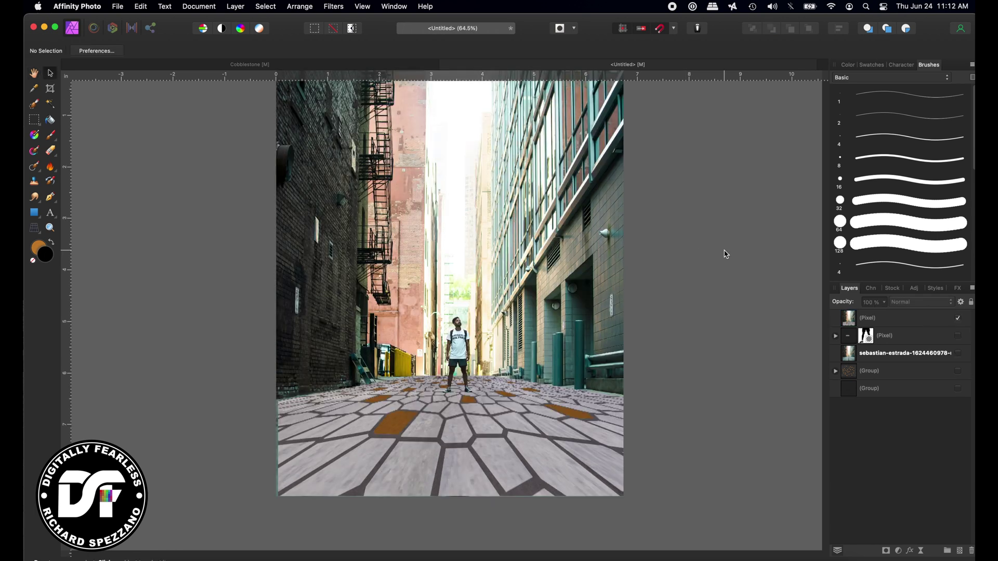